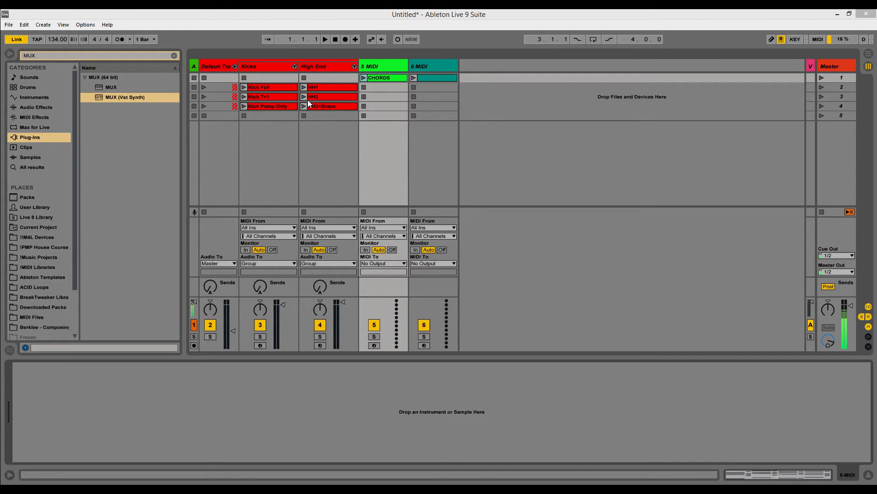
# - Review the notes of the Kick 7+1, HH2+Snare, CHORDS and track 6 MIDI clips
pyautogui.click(257, 100)
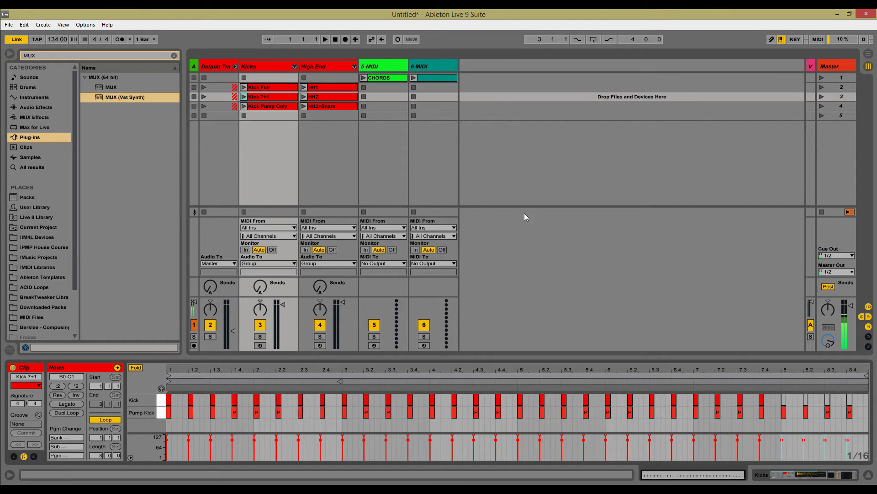
pyautogui.click(338, 108)
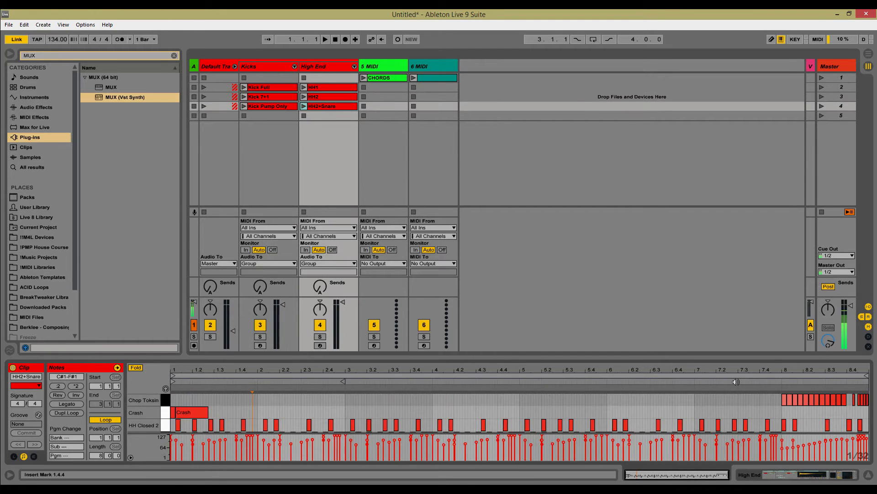
pyautogui.moveTo(726, 364)
pyautogui.mouseDown()
pyautogui.moveTo(726, 310)
pyautogui.moveTo(735, 369)
pyautogui.mouseUp()
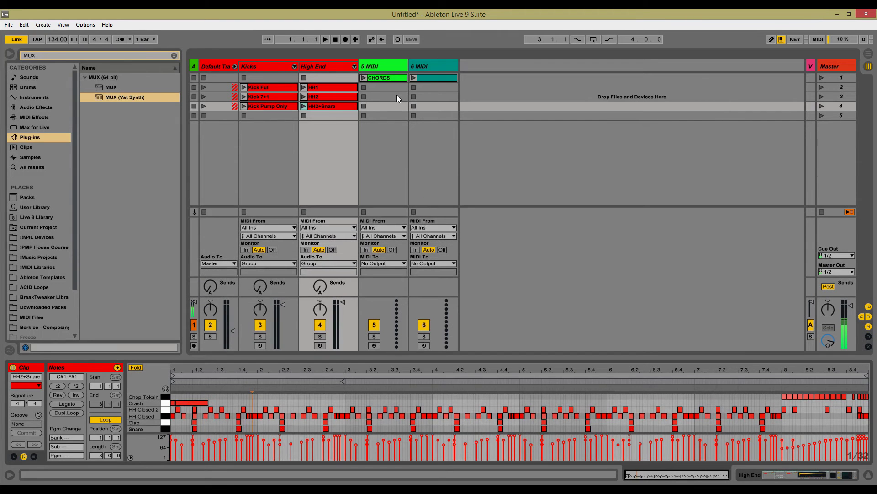
pyautogui.click(380, 79)
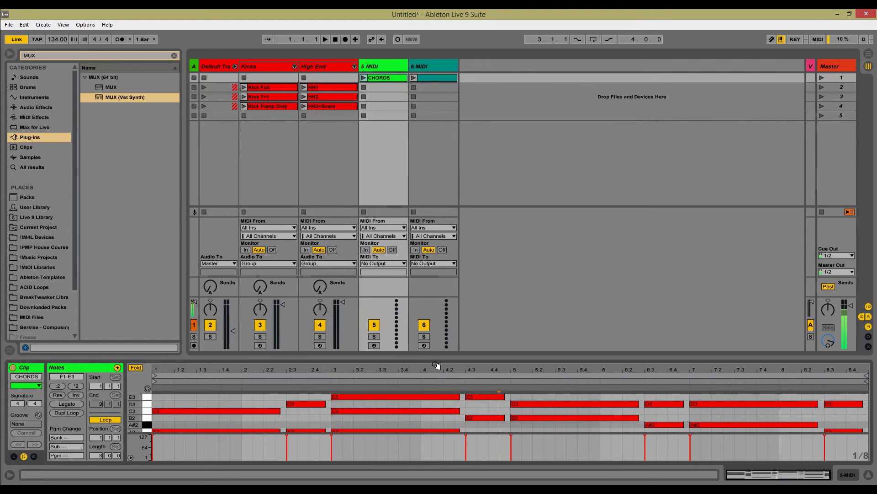
pyautogui.moveTo(427, 358); pyautogui.dragTo(427, 254)
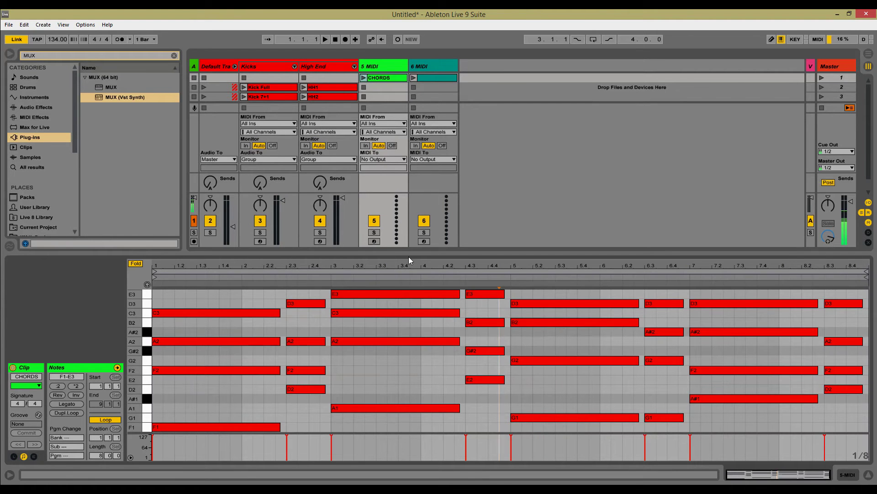
pyautogui.moveTo(409, 259); pyautogui.dragTo(409, 361)
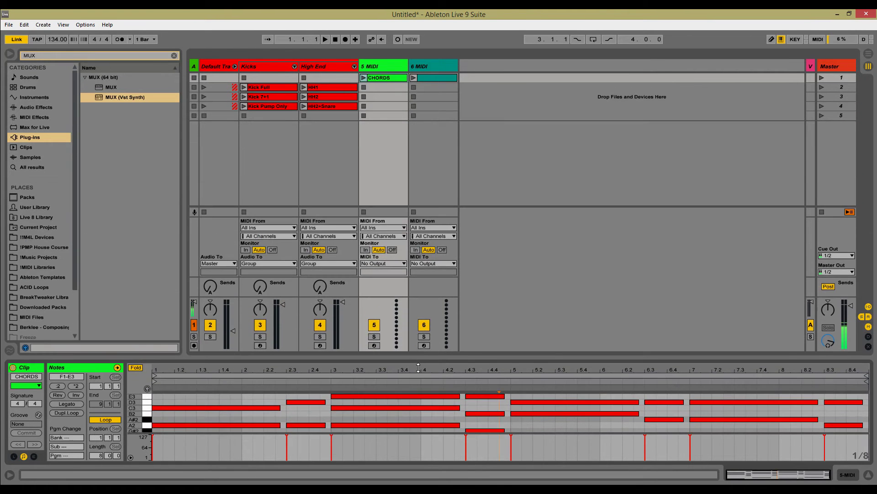
pyautogui.click(434, 78)
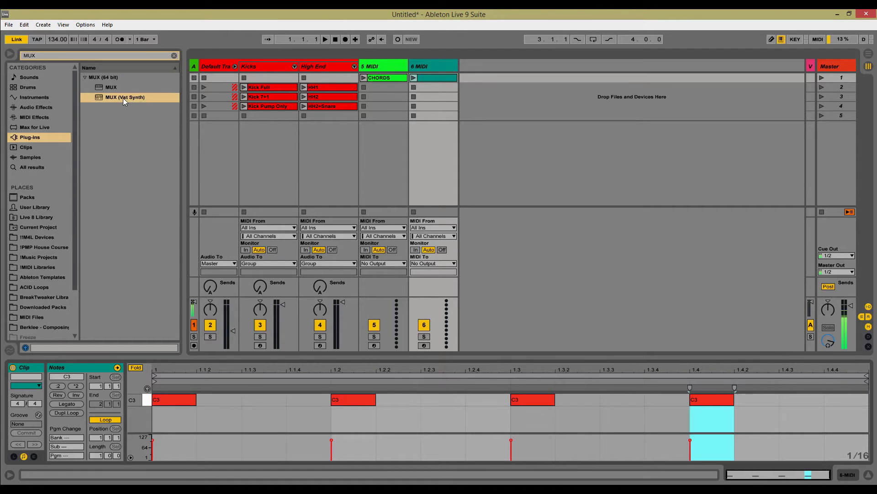
# - Load MUX (Vst Synth) onto the CHORDS track and switch its preset to the Empty Synth template
pyautogui.click(106, 98)
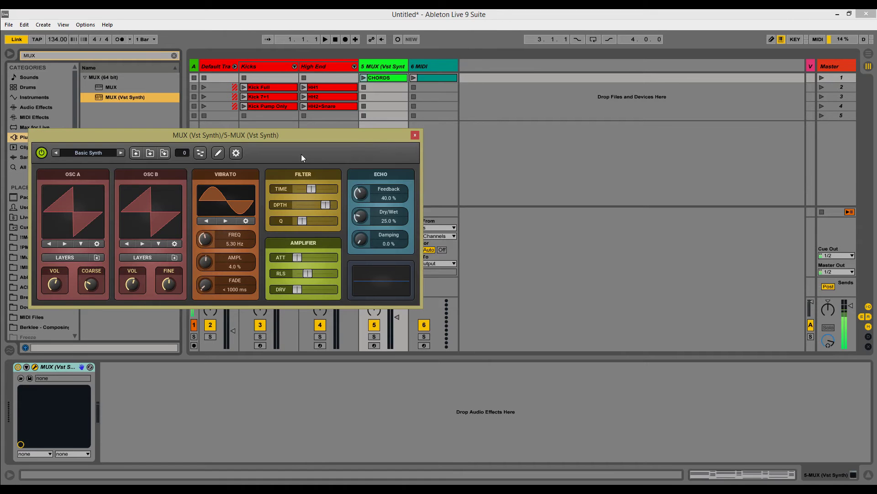
pyautogui.click(110, 153)
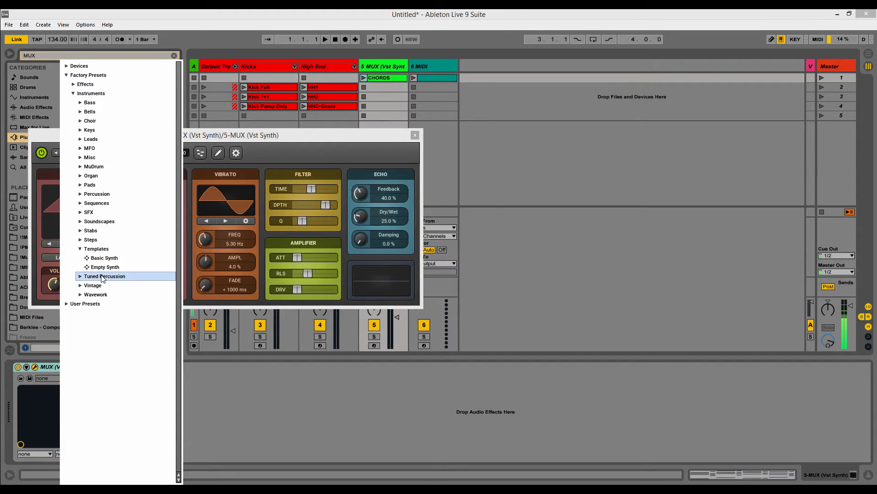
pyautogui.click(97, 268)
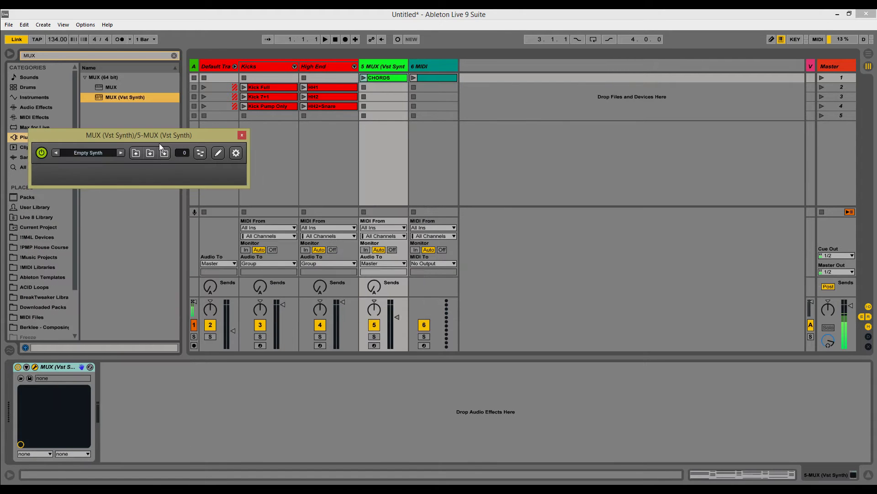
pyautogui.moveTo(161, 136); pyautogui.dragTo(215, 169)
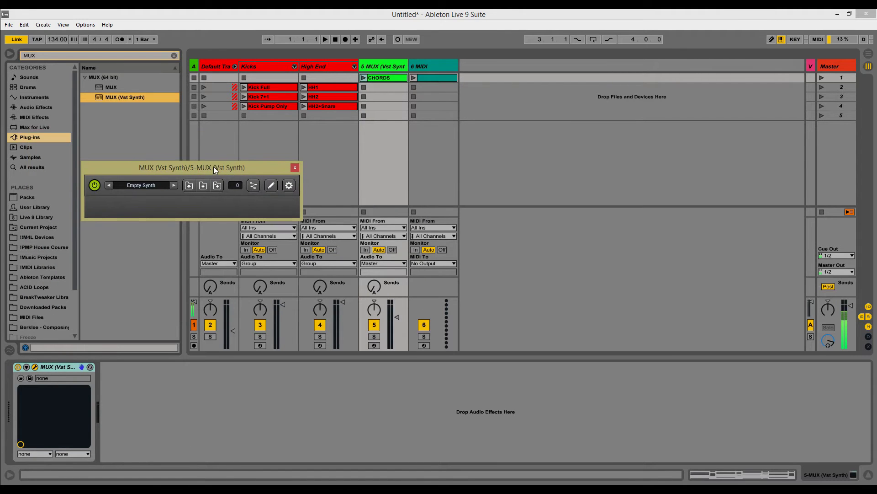
# - Make the MUX front panel editable and open the Empty Synth modular area beside it
pyautogui.click(272, 187)
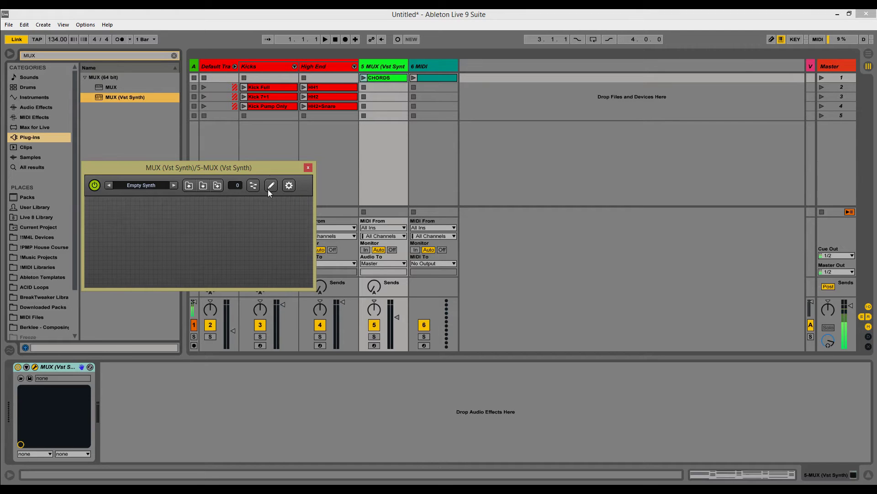
pyautogui.moveTo(196, 164); pyautogui.dragTo(126, 161)
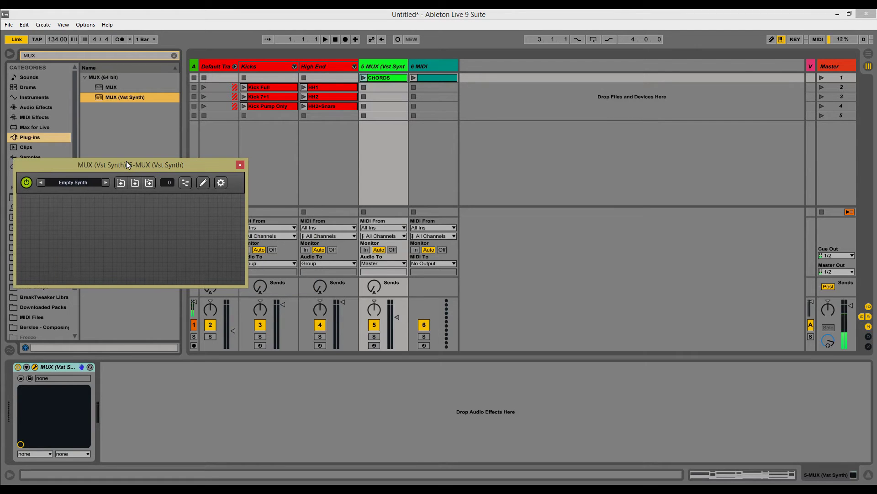
pyautogui.click(186, 185)
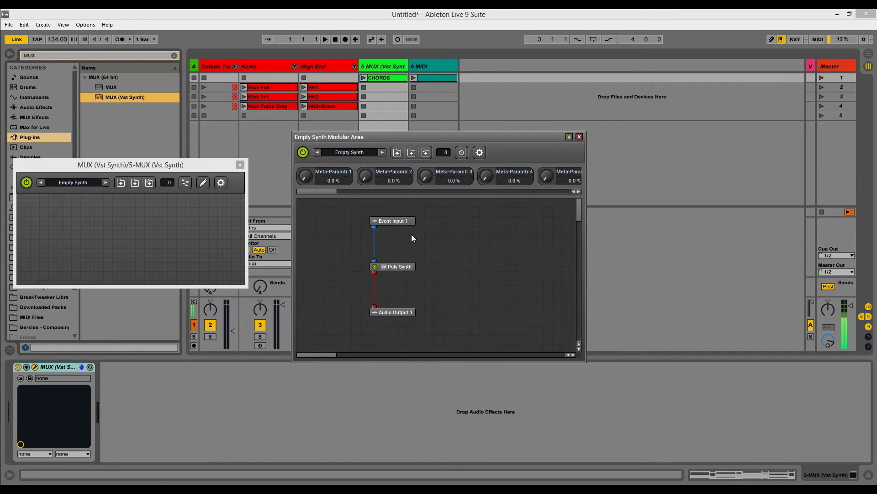
# - Inspect the contents of the Poly Synth module and delete it from the Empty Synth modular area
pyautogui.doubleClick(391, 269)
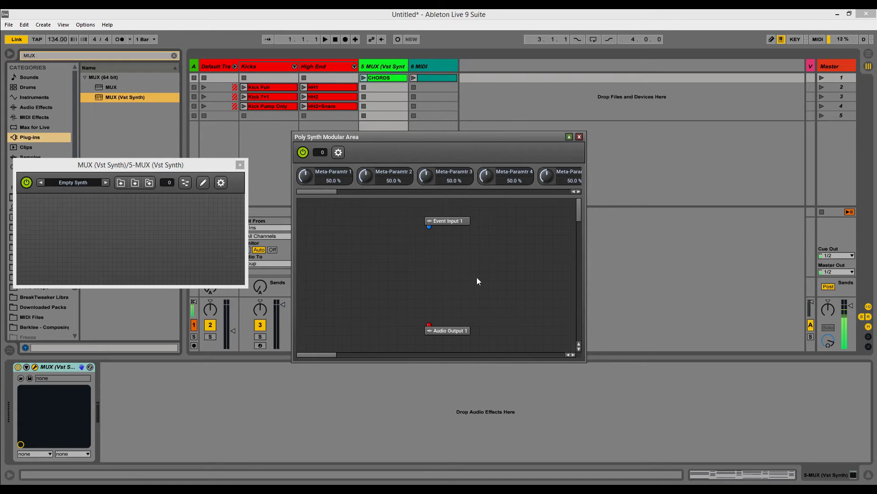
pyautogui.click(580, 138)
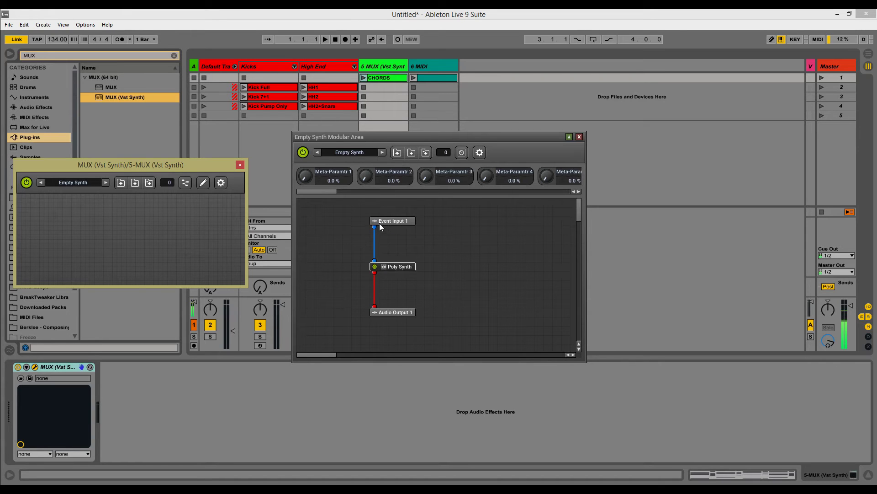
pyautogui.click(392, 268)
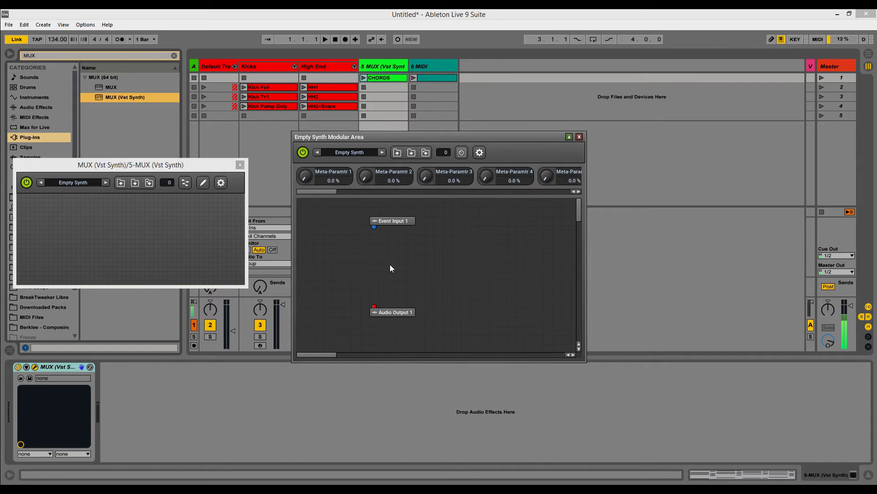
# - Show the MUX preset browser and place it clear of the modular area
pyautogui.click(479, 152)
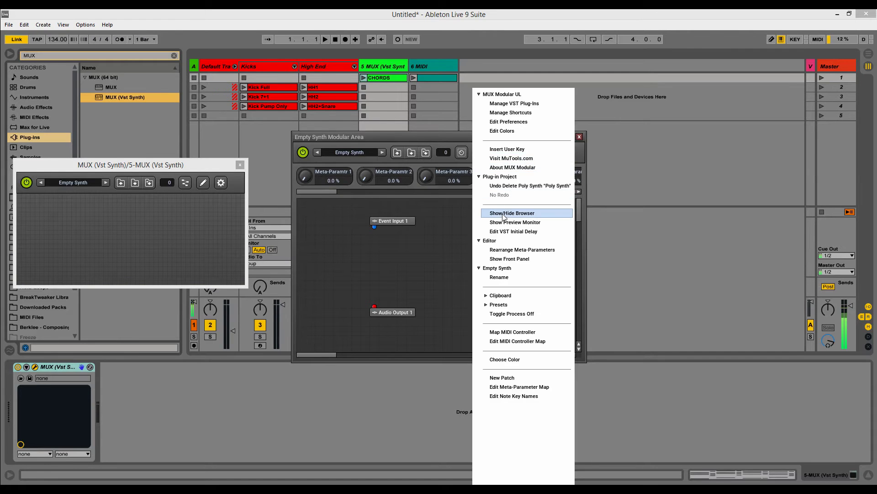
pyautogui.click(506, 213)
pyautogui.moveTo(736, 25); pyautogui.dragTo(810, 19)
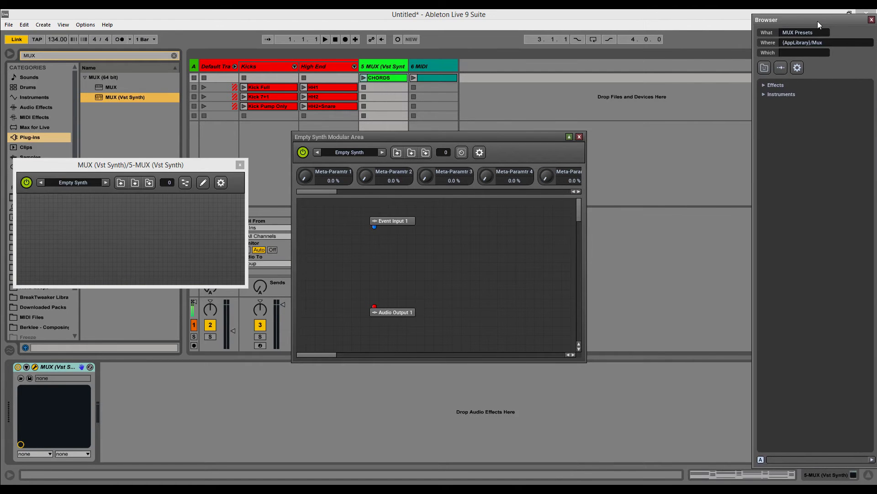
# - Add the AbZynth preset from the Pads instruments to the modular area and inspect its front panel
pyautogui.click(758, 90)
pyautogui.click(763, 180)
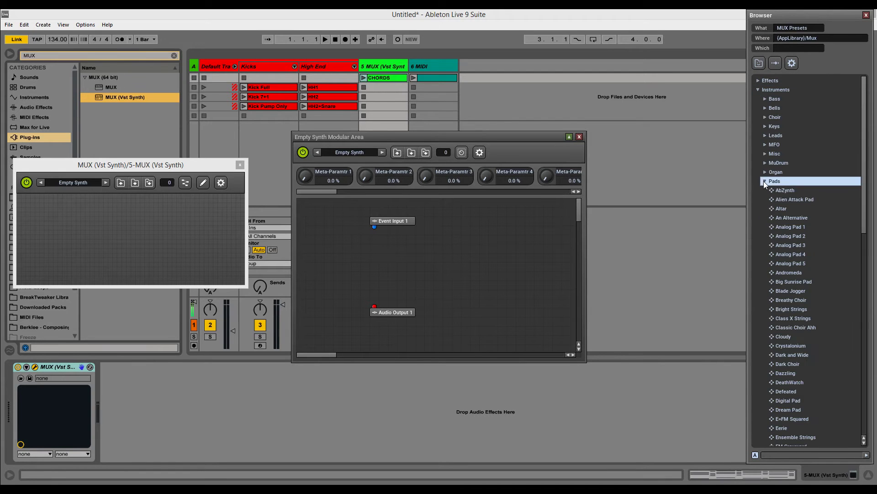
pyautogui.moveTo(786, 190); pyautogui.dragTo(409, 265)
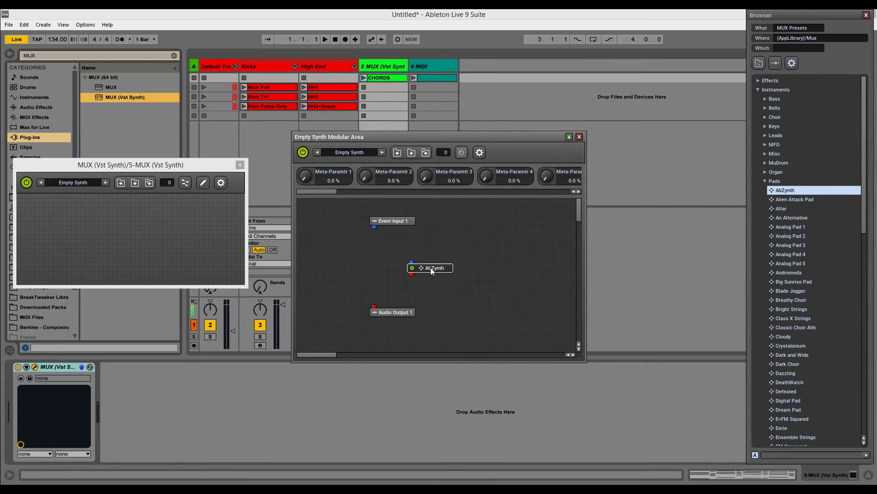
pyautogui.doubleClick(431, 270)
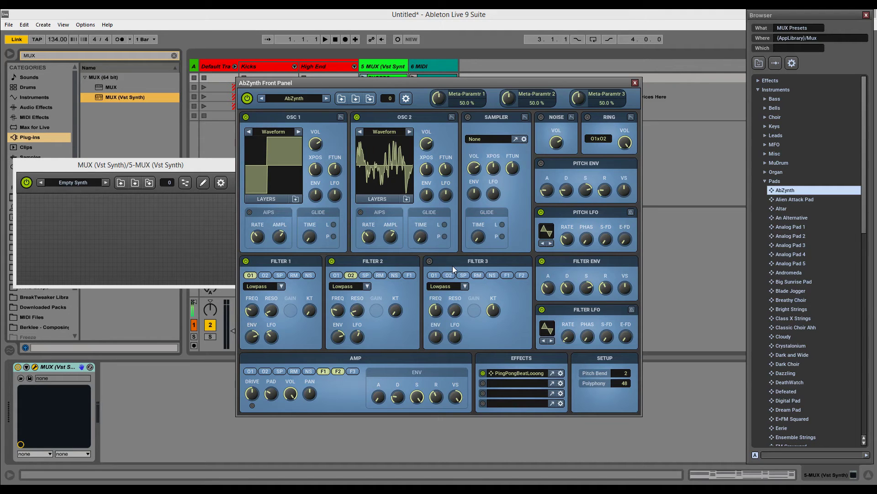
pyautogui.click(636, 83)
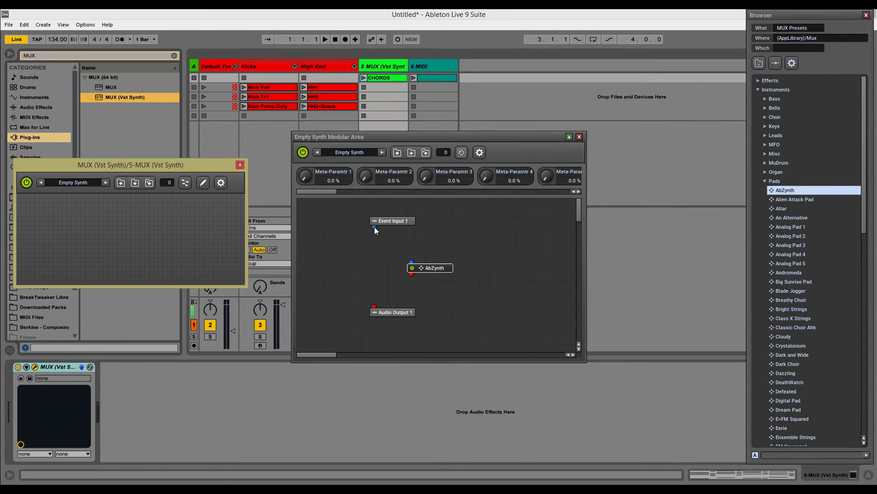
# - Wire AbZynth between Event Input 1 and Audio Output 1 and line the module up with them
pyautogui.moveTo(374, 227); pyautogui.dragTo(374, 314)
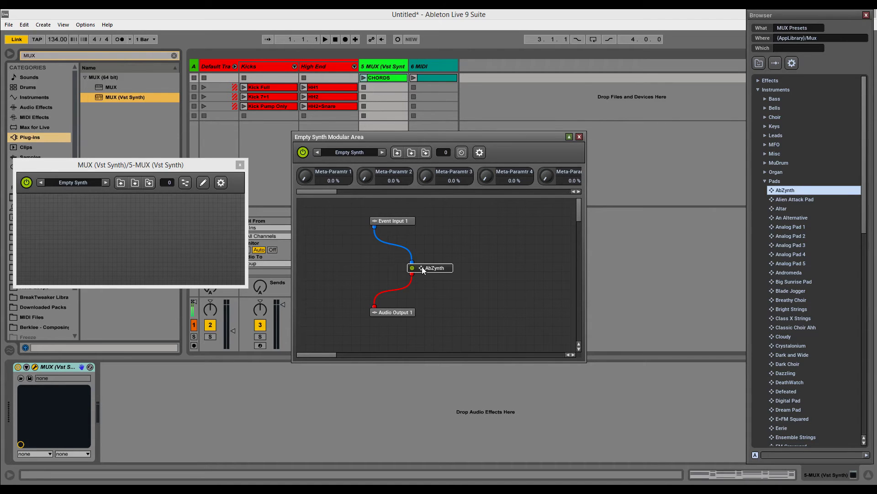
pyautogui.moveTo(421, 267); pyautogui.dragTo(392, 266)
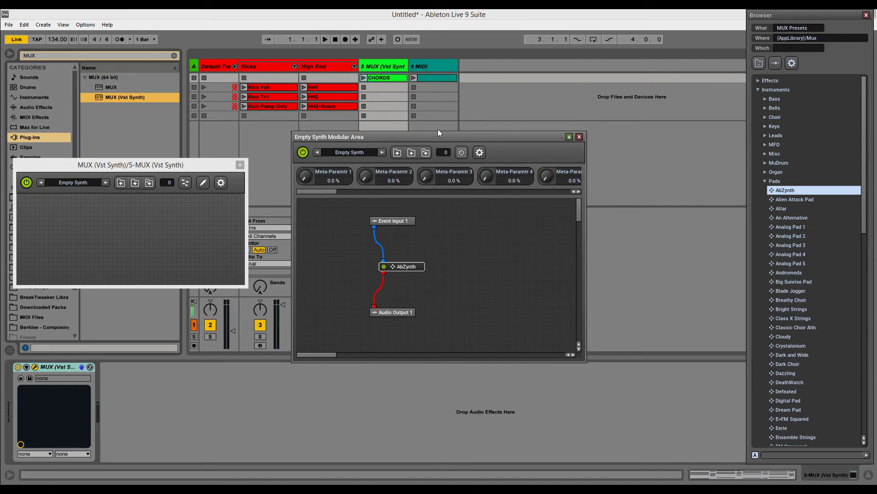
# - Play the CHORDS clip to audition AbZynth and raise the MUX track's volume slightly
pyautogui.moveTo(447, 135); pyautogui.dragTo(368, 163)
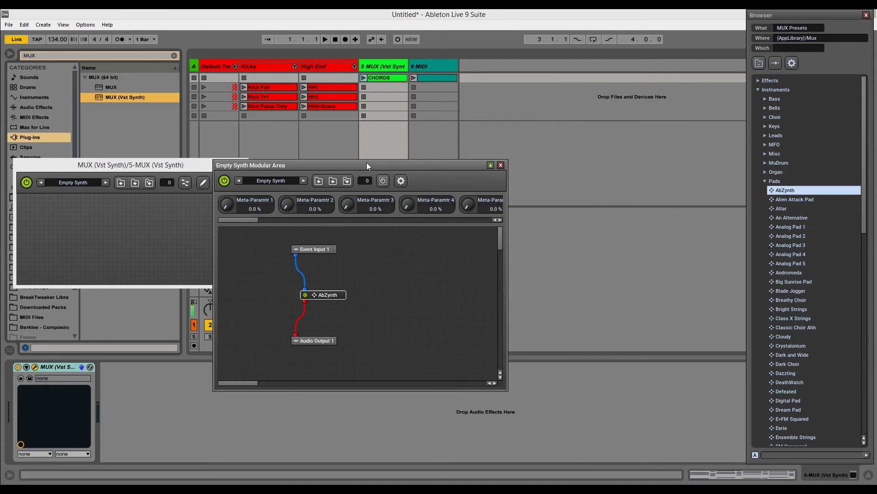
pyautogui.click(364, 78)
pyautogui.press('XF86AudioLowerVolume')
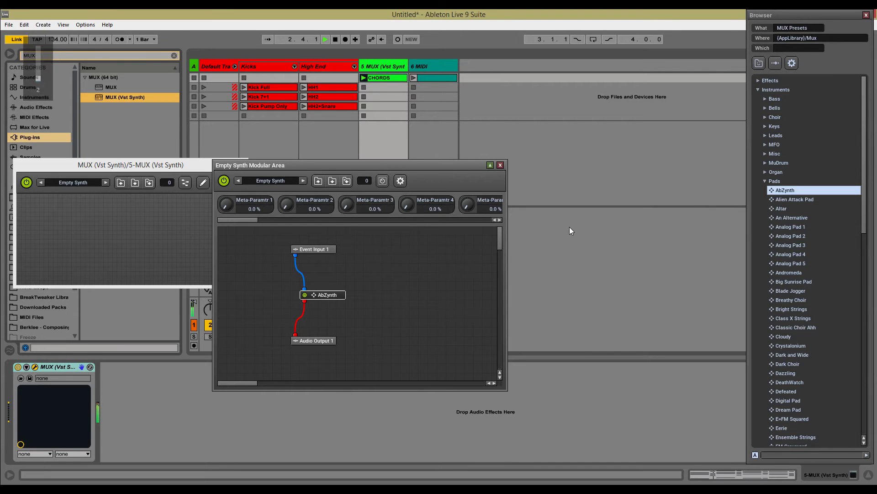
pyautogui.moveTo(345, 163); pyautogui.dragTo(609, 123)
pyautogui.moveTo(398, 317); pyautogui.dragTo(397, 311)
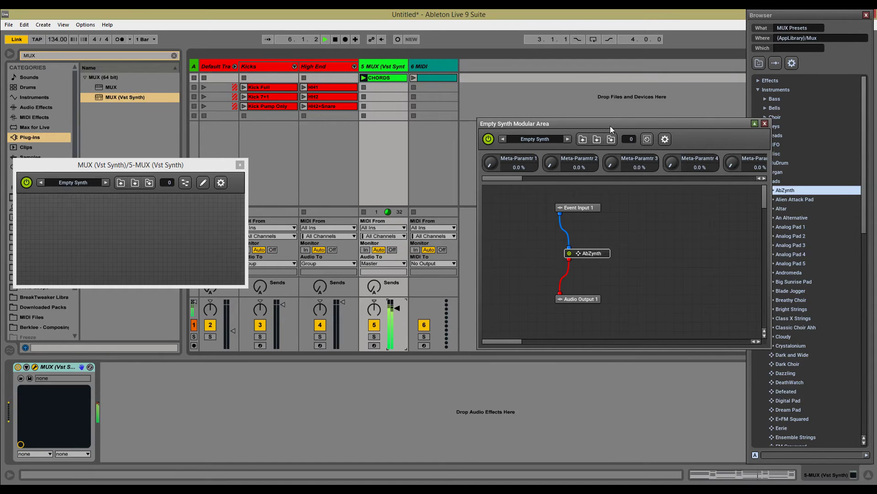
# - Rearrange the MUX windows to uncover the mixer, lower the MUX track's volume and stop playback
pyautogui.moveTo(610, 126); pyautogui.dragTo(445, 135)
pyautogui.moveTo(810, 15)
pyautogui.mouseDown()
pyautogui.moveTo(793, 22)
pyautogui.moveTo(805, 22)
pyautogui.mouseUp()
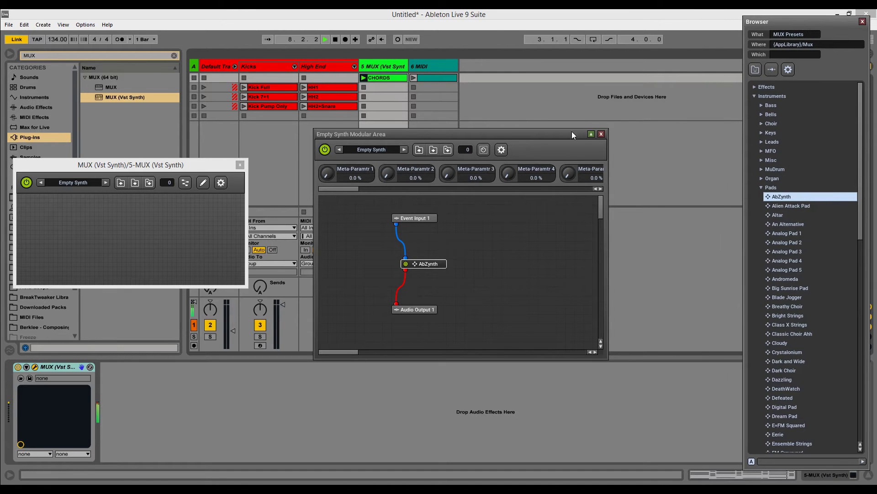
pyautogui.moveTo(476, 133); pyautogui.dragTo(641, 113)
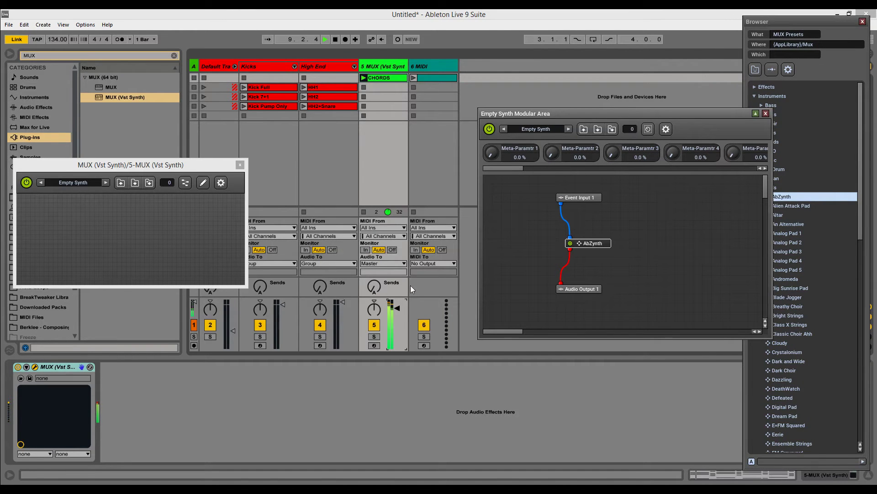
pyautogui.moveTo(399, 309); pyautogui.dragTo(398, 322)
pyautogui.press('XF86AudioMute')
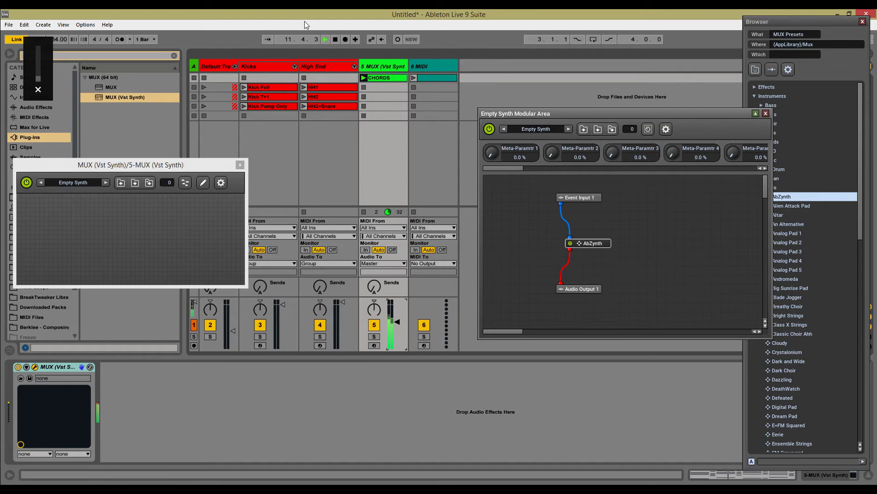
pyautogui.click(336, 39)
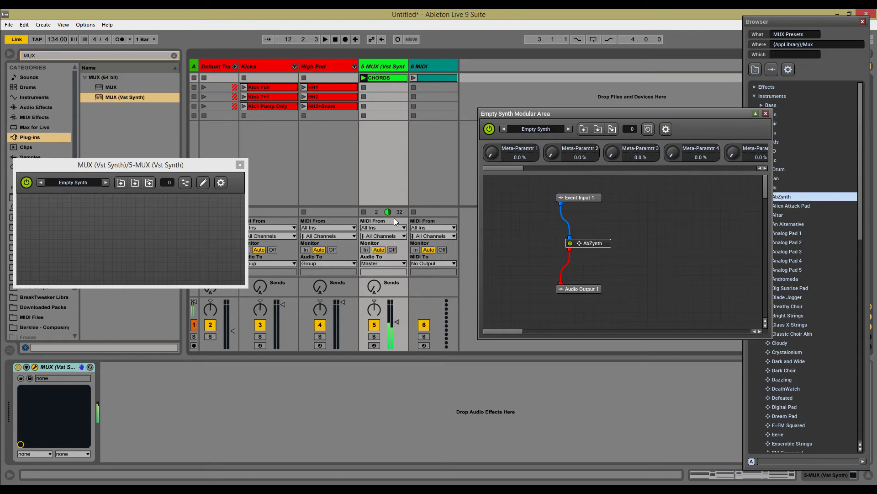
# - Play the CHORDS clip again together with the Kick 7+1 and HH2+Snare clips
pyautogui.press('XF86AudioRaiseVolume')
pyautogui.press('XF86AudioLowerVolume')
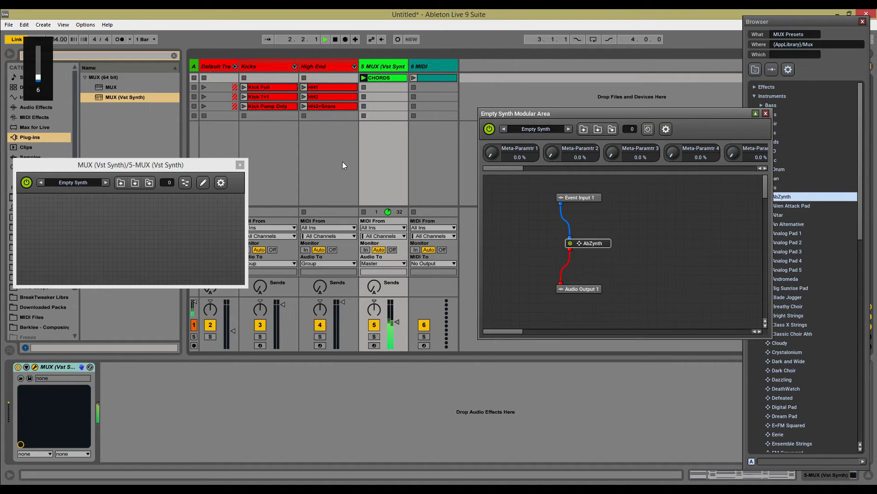
pyautogui.click(244, 97)
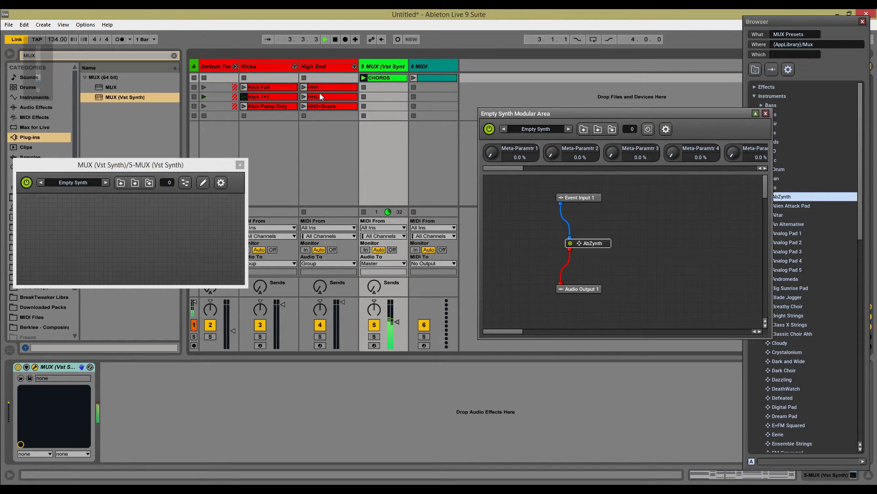
pyautogui.click(304, 107)
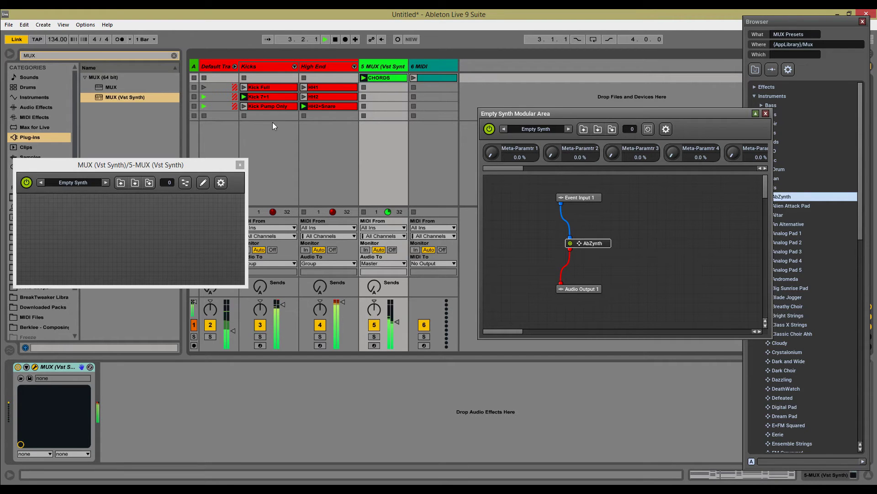
# - Stop playback and route the 6 MIDI track's output to 5-MUX (Vst Synth) on channel 2-MUX (Vst Synth)
pyautogui.press('XF86AudioLowerVolume')
pyautogui.click(335, 39)
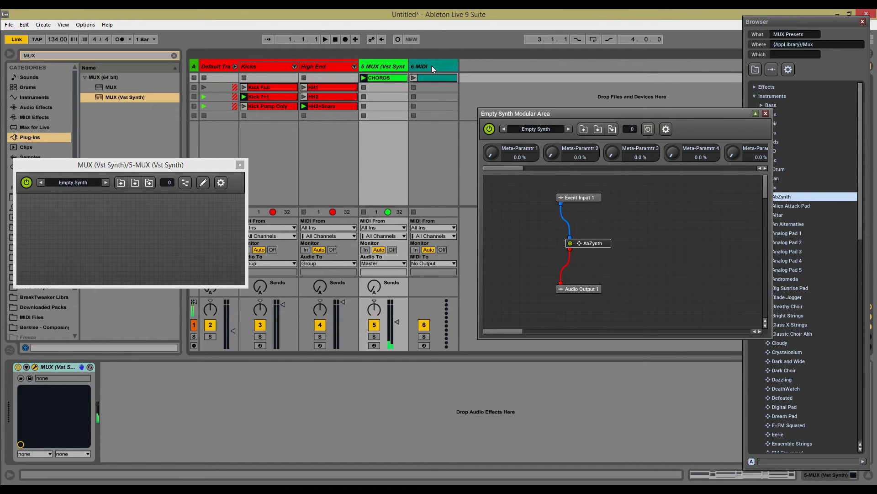
pyautogui.click(434, 78)
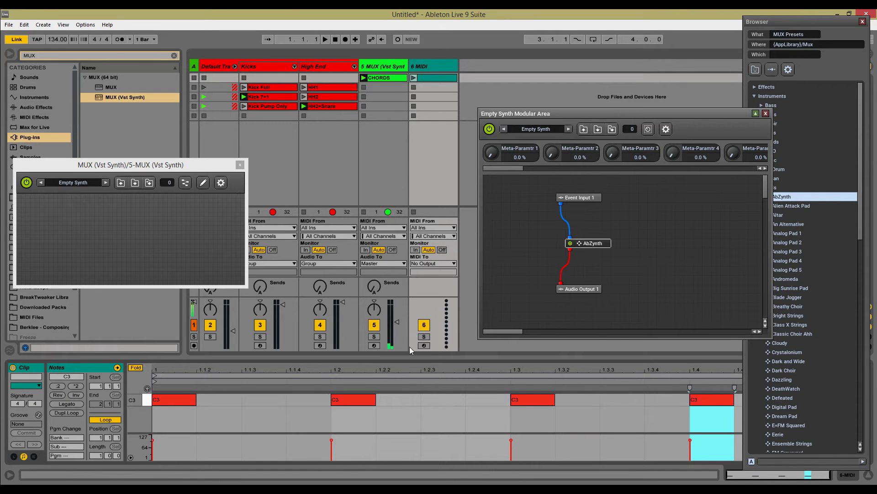
pyautogui.click(432, 263)
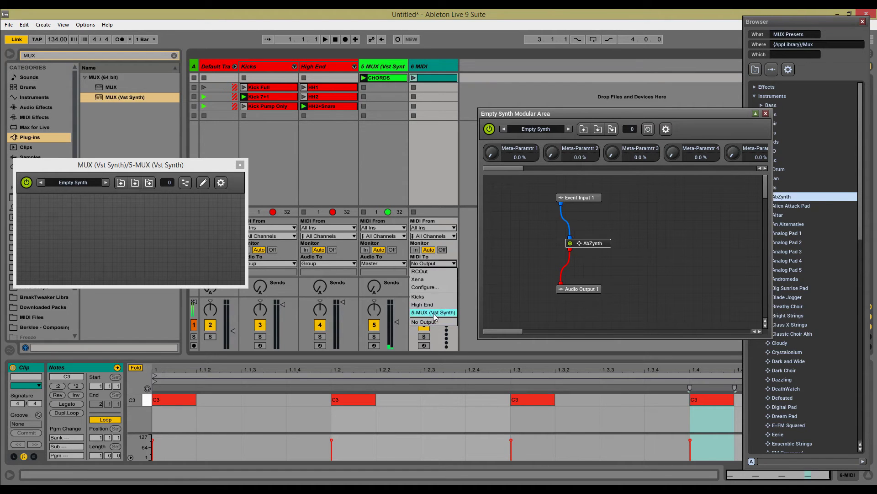
pyautogui.click(434, 313)
pyautogui.click(437, 272)
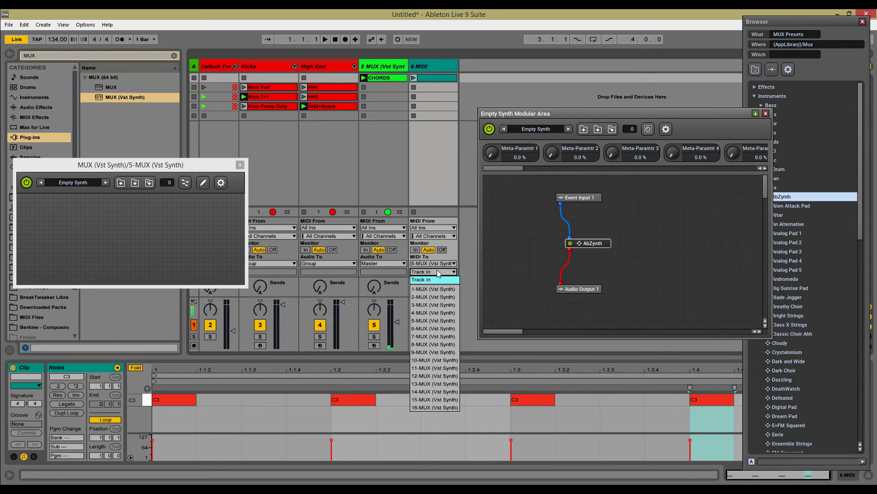
pyautogui.click(436, 297)
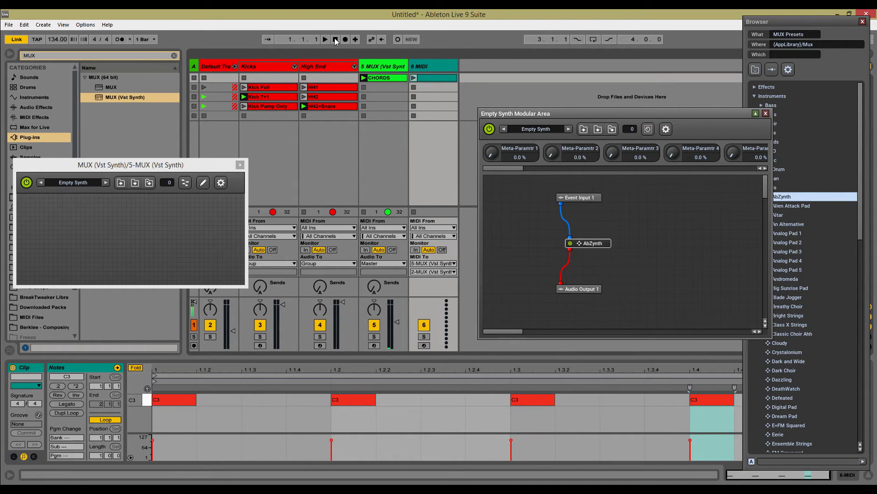
# - Close the MUX browser window and stop all launched clips
pyautogui.moveTo(649, 108); pyautogui.dragTo(649, 110)
pyautogui.click(863, 22)
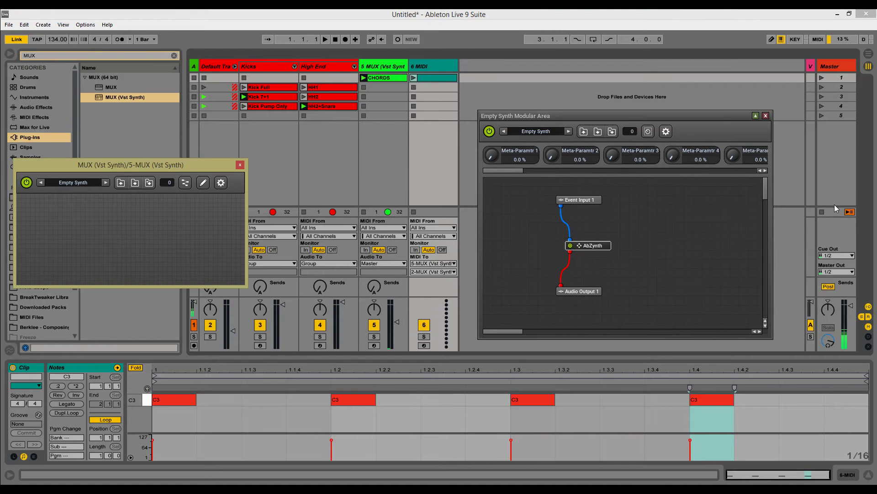
pyautogui.click(822, 212)
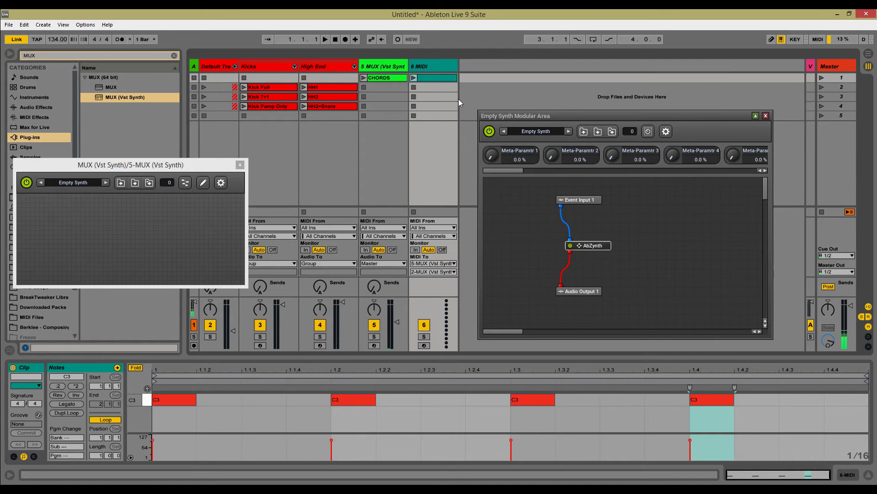
# - Play the 6 MIDI clip through AbZynth and raise the MUX track's volume
pyautogui.click(413, 78)
pyautogui.press('XF86AudioLowerVolume')
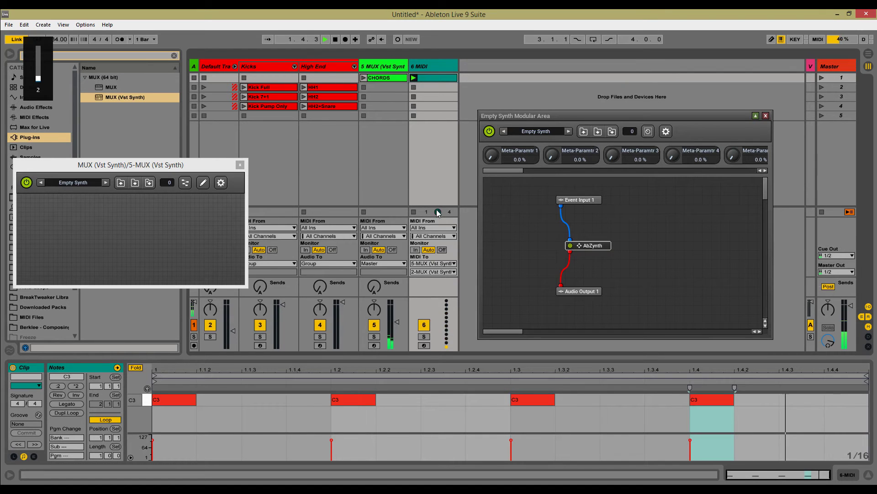
pyautogui.press('XF86AudioRaiseVolume')
pyautogui.press('XF86AudioRaiseVolume')
pyautogui.press('XF86AudioRaiseVolume')
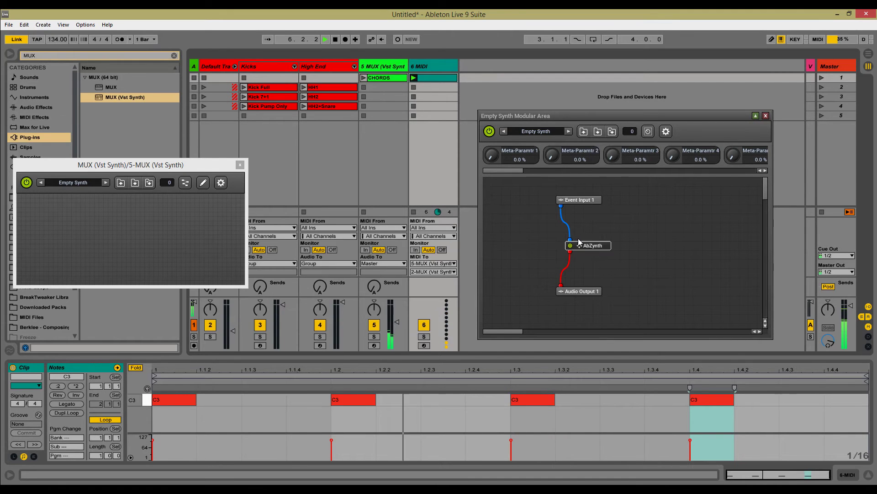
pyautogui.moveTo(397, 322); pyautogui.dragTo(399, 304)
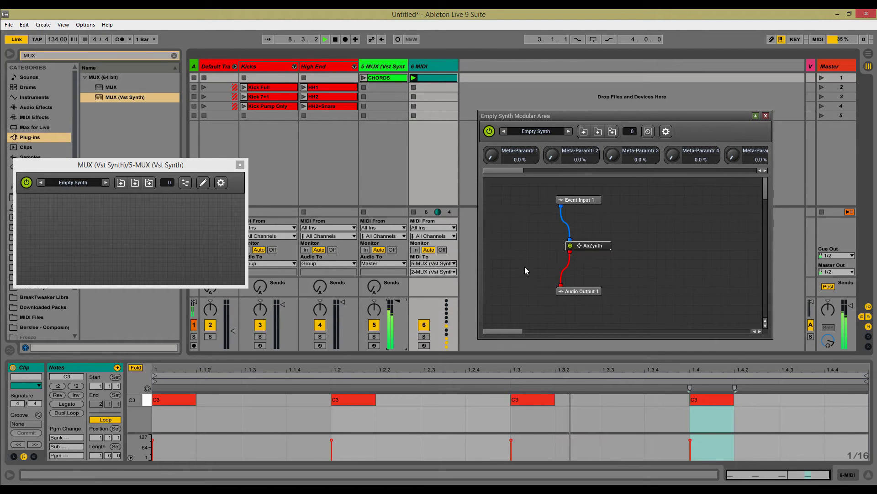
# - Show the 6 MIDI clip's notes, lower the system volume and stop playback
pyautogui.doubleClick(430, 78)
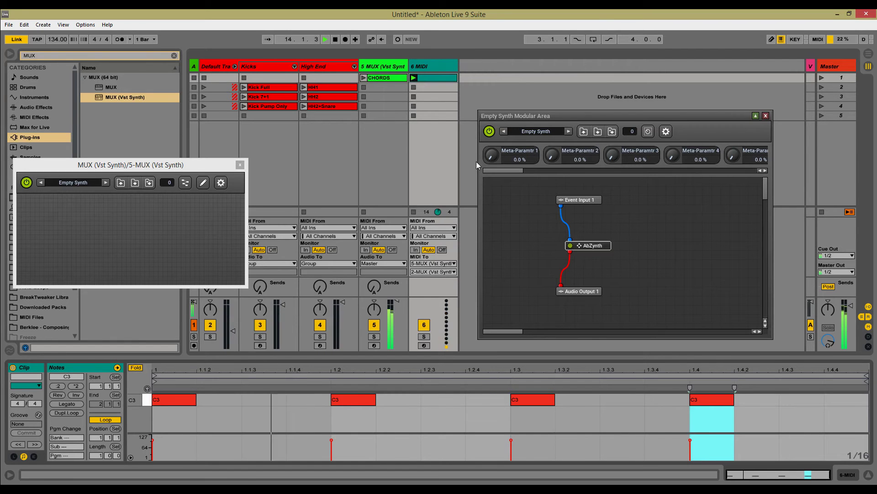
pyautogui.press('XF86AudioLowerVolume')
pyautogui.press('XF86AudioLowerVolume')
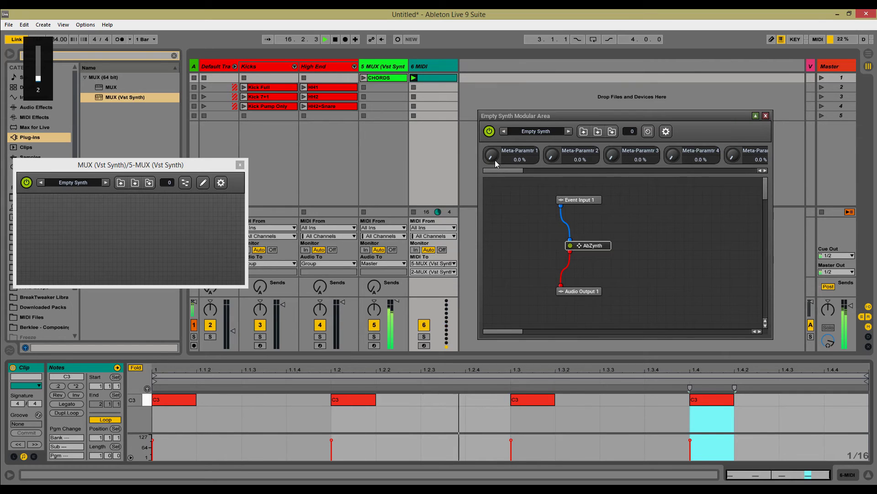
pyautogui.press('XF86AudioLowerVolume')
pyautogui.press('space')
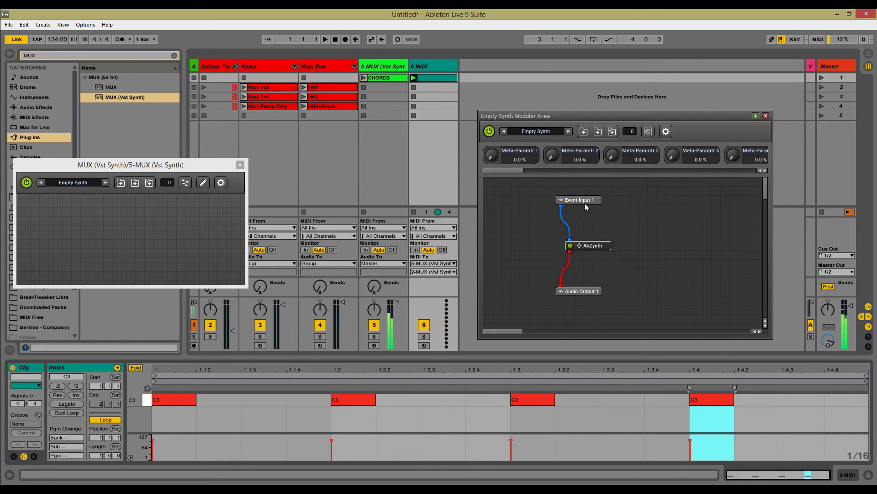
# - Reopen the MUX browser, search the MUX Modules for "spli" and add a MIDI Channel Splitter to the modular area
pyautogui.moveTo(641, 119); pyautogui.dragTo(502, 121)
pyautogui.click(532, 135)
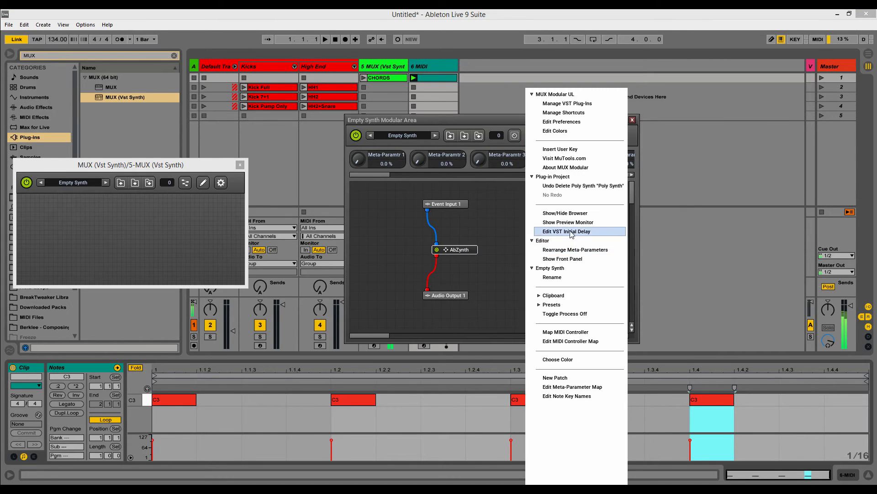
pyautogui.click(574, 213)
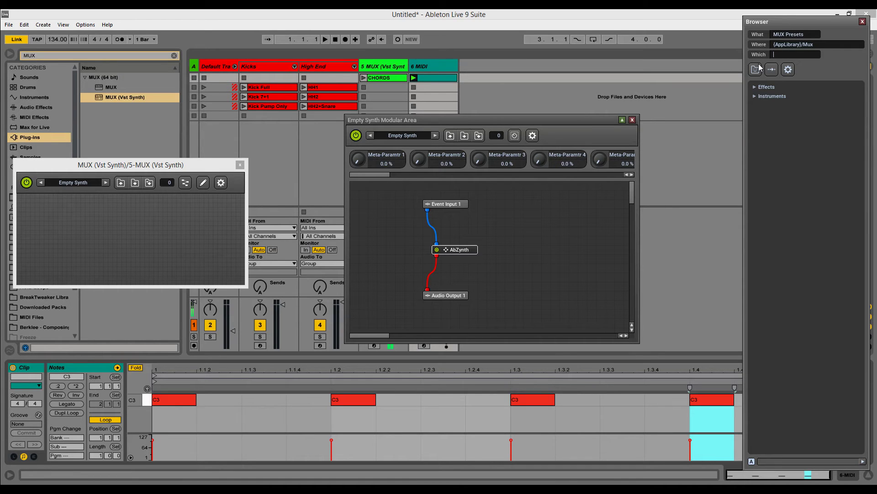
pyautogui.click(800, 36)
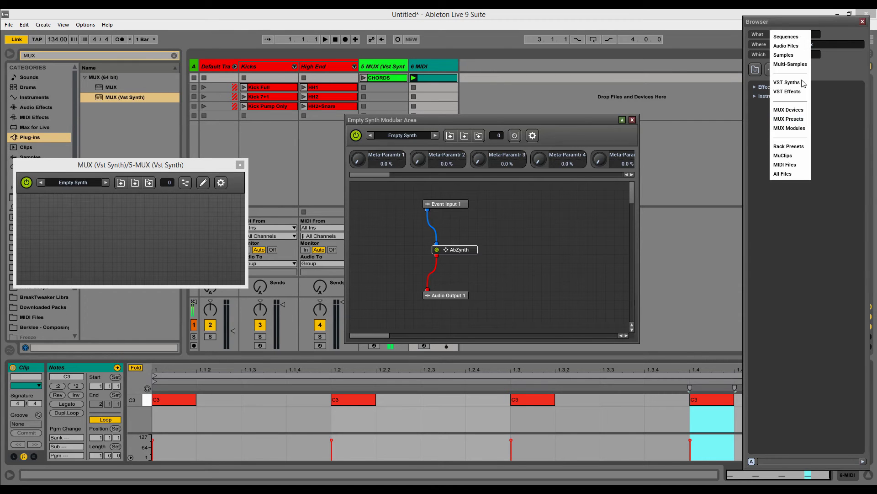
pyautogui.click(797, 120)
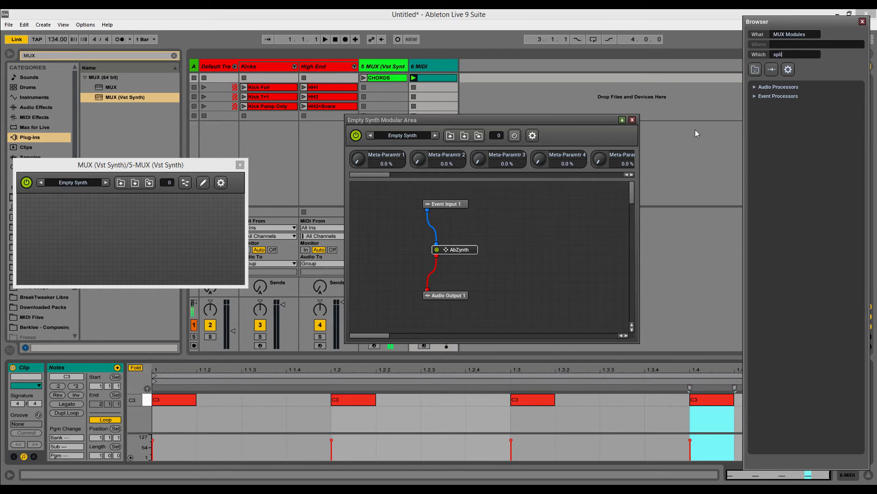
pyautogui.click(754, 97)
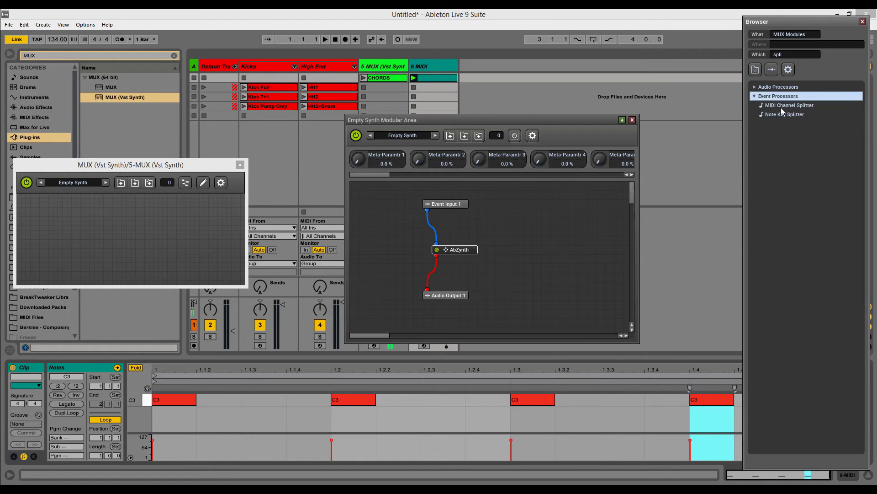
pyautogui.moveTo(783, 104); pyautogui.dragTo(517, 232)
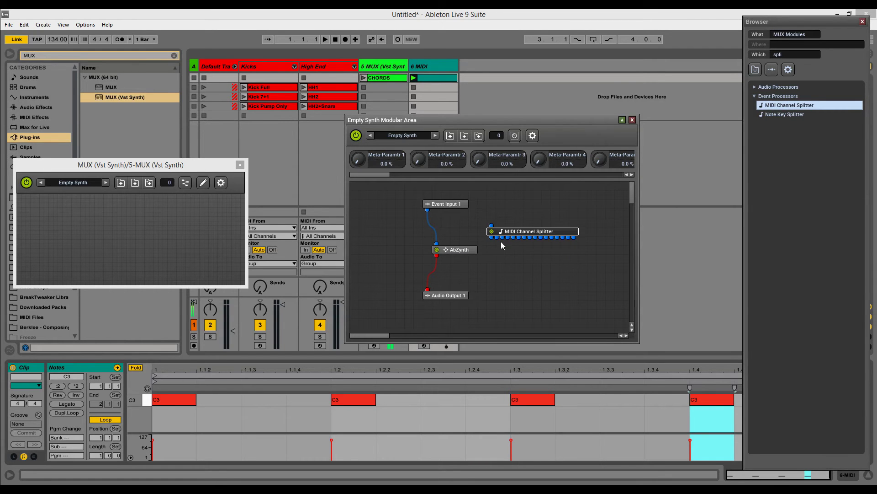
# - Rewire Event Input 1 through the MIDI Channel Splitter's first output into AbZynth and align AbZynth directly above Audio Output 1
pyautogui.click(436, 240)
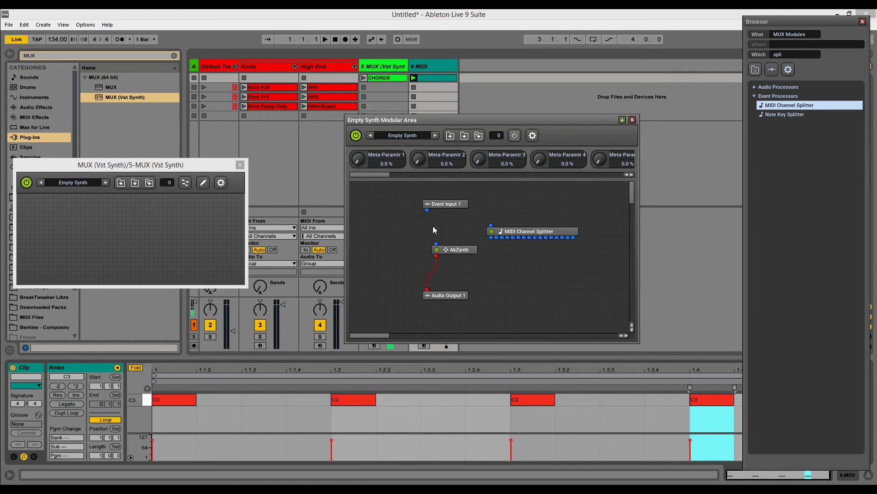
pyautogui.moveTo(428, 211); pyautogui.dragTo(431, 278)
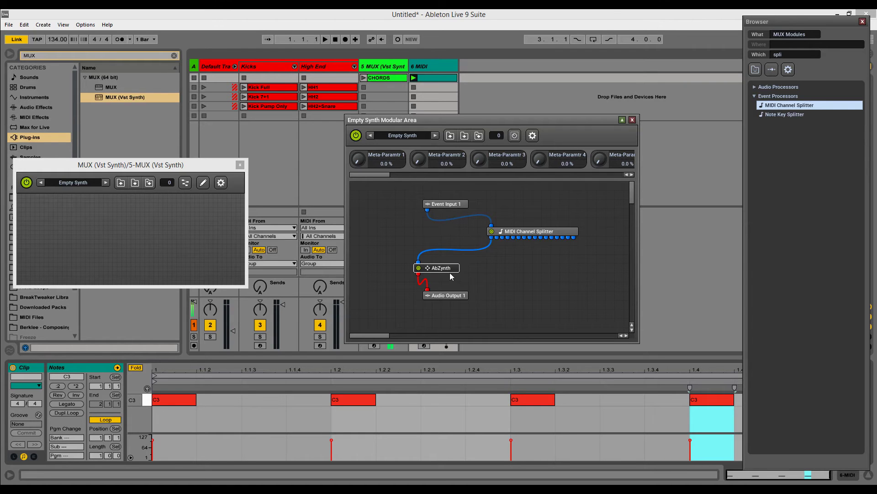
pyautogui.moveTo(442, 268); pyautogui.dragTo(461, 260)
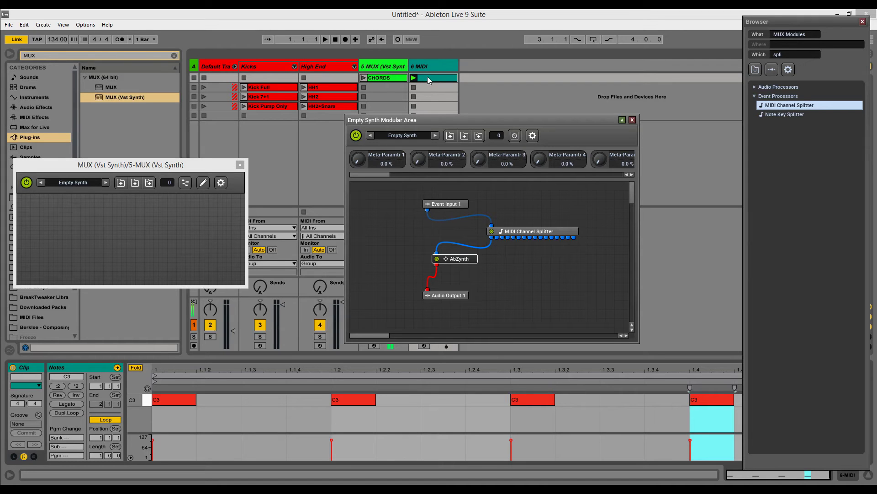
pyautogui.moveTo(457, 259); pyautogui.dragTo(448, 260)
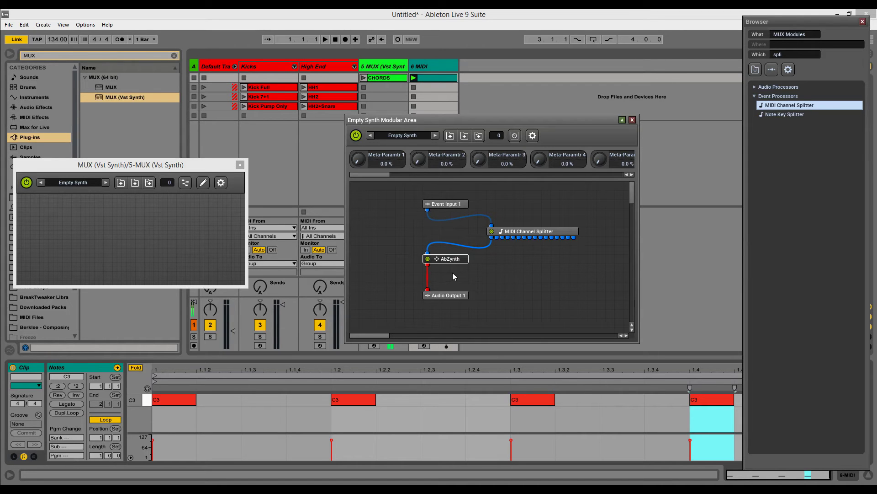
# - Play the 6 MIDI clip to check that the splitter separates its channel from AbZynth, adjusting the system volume, and stop playback
pyautogui.press('space')
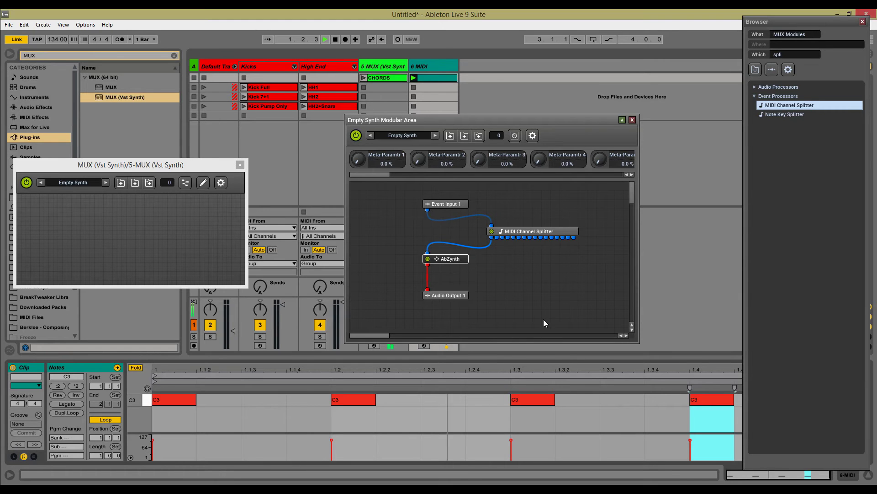
pyautogui.press('XF86AudioRaiseVolume')
pyautogui.press('XF86AudioRaiseVolume')
pyautogui.press('XF86AudioRaiseVolume')
pyautogui.press('XF86AudioRaiseVolume')
pyautogui.press('XF86AudioRaiseVolume')
pyautogui.press('XF86AudioRaiseVolume')
pyautogui.press('XF86AudioRaiseVolume')
pyautogui.press('XF86AudioRaiseVolume')
pyautogui.press('XF86AudioRaiseVolume')
pyautogui.press('XF86AudioRaiseVolume')
pyautogui.press('XF86AudioRaiseVolume')
pyautogui.press('XF86AudioRaiseVolume')
pyautogui.press('XF86AudioLowerVolume')
pyautogui.press('XF86AudioLowerVolume')
pyautogui.press('XF86AudioLowerVolume')
pyautogui.press('XF86AudioLowerVolume')
pyautogui.press('XF86AudioLowerVolume')
pyautogui.press('XF86AudioLowerVolume')
pyautogui.press('XF86AudioLowerVolume')
pyautogui.press('XF86AudioLowerVolume')
pyautogui.press('XF86AudioLowerVolume')
pyautogui.press('XF86AudioLowerVolume')
pyautogui.press('XF86AudioLowerVolume')
pyautogui.press('XF86AudioLowerVolume')
pyautogui.press('XF86AudioLowerVolume')
pyautogui.press('XF86AudioLowerVolume')
pyautogui.press('XF86AudioLowerVolume')
pyautogui.press('XF86AudioLowerVolume')
pyautogui.press('XF86AudioLowerVolume')
pyautogui.press('XF86AudioLowerVolume')
pyautogui.press('XF86AudioLowerVolume')
pyautogui.press('XF86AudioLowerVolume')
pyautogui.click(335, 39)
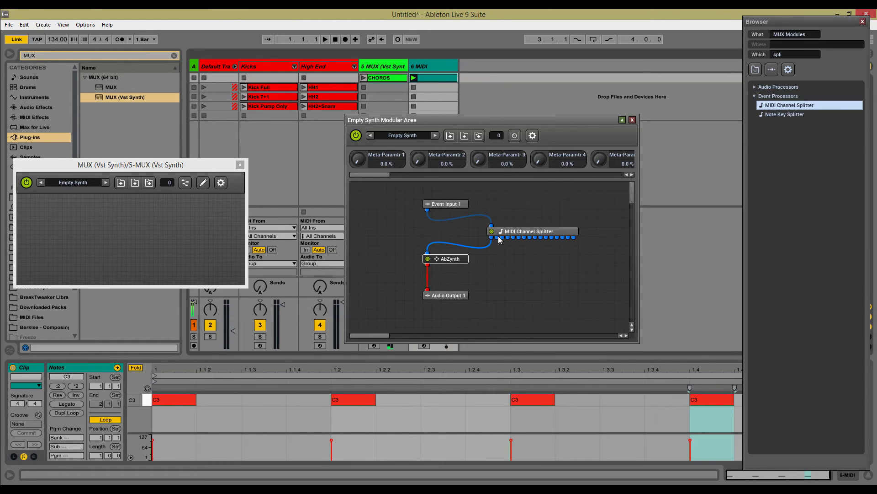
# - Reposition the modular area window and move the MIDI Channel Splitter level with Event Input 1
pyautogui.moveTo(492, 122); pyautogui.dragTo(634, 115)
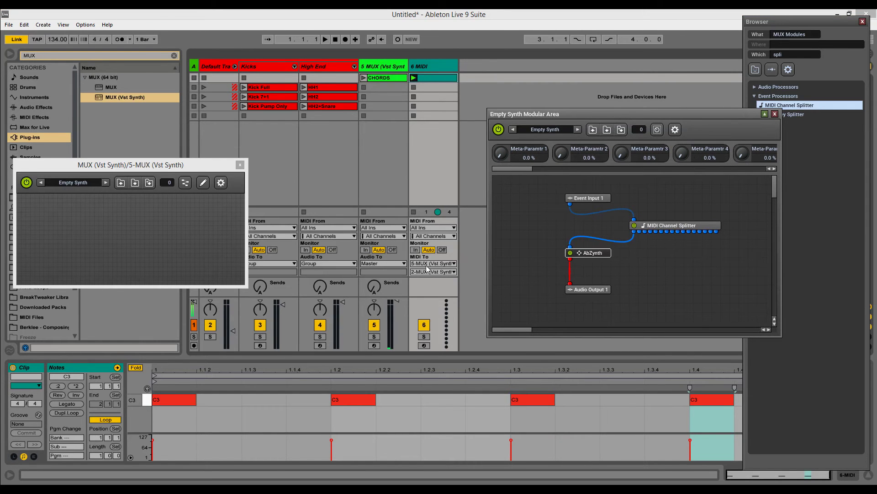
pyautogui.moveTo(507, 115); pyautogui.dragTo(390, 92)
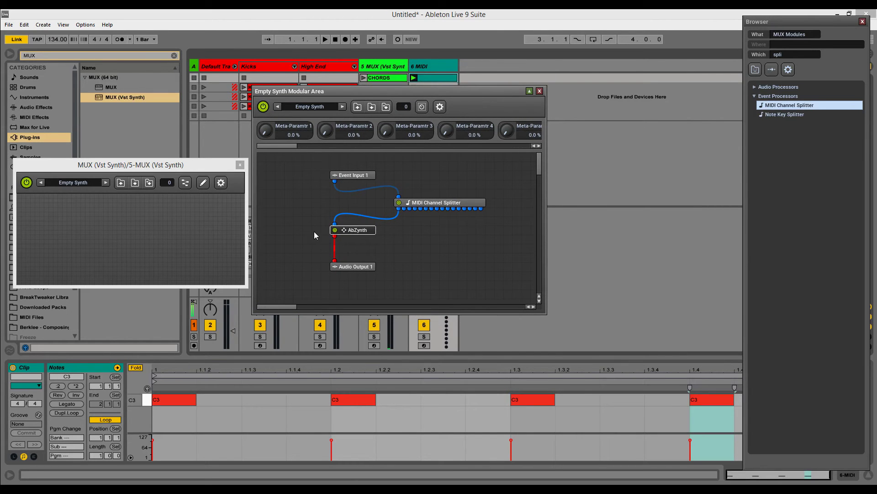
pyautogui.moveTo(422, 201); pyautogui.dragTo(418, 176)
# - Search the MUX Modules for "multi", add a Multi-Point Envelope beside AbZynth and open its editor
pyautogui.click(797, 53)
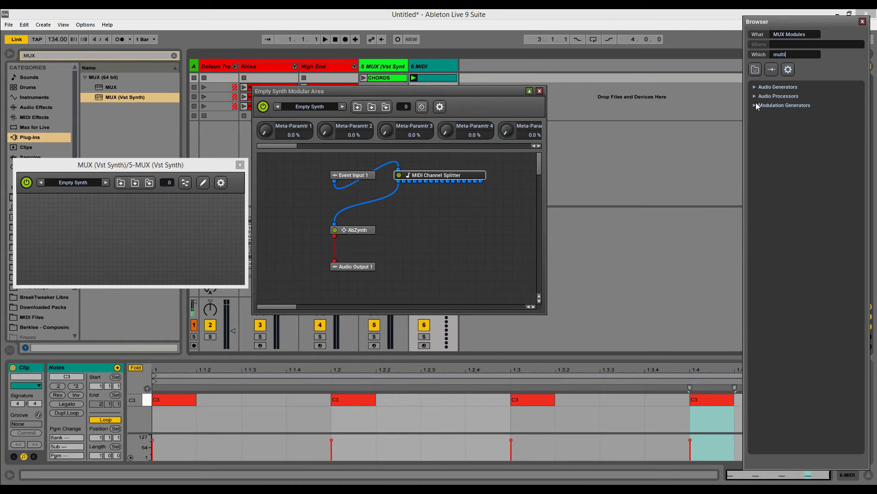
pyautogui.click(757, 105)
pyautogui.moveTo(782, 114); pyautogui.dragTo(454, 239)
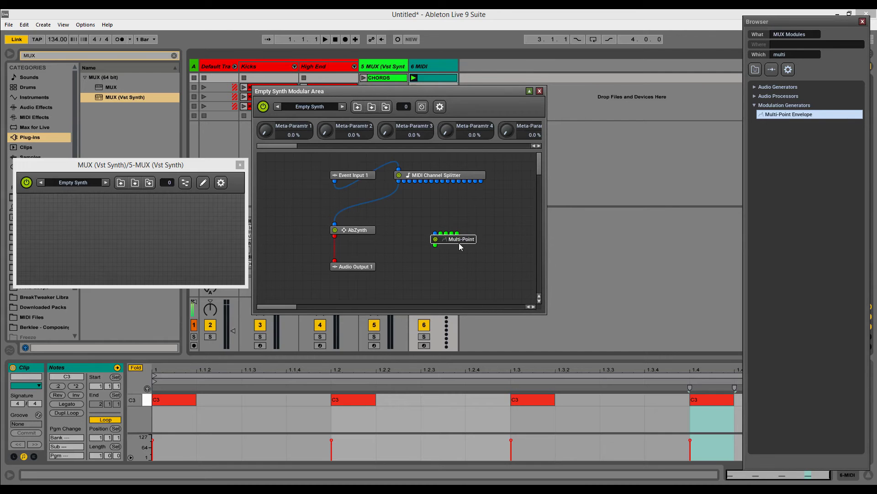
pyautogui.doubleClick(459, 242)
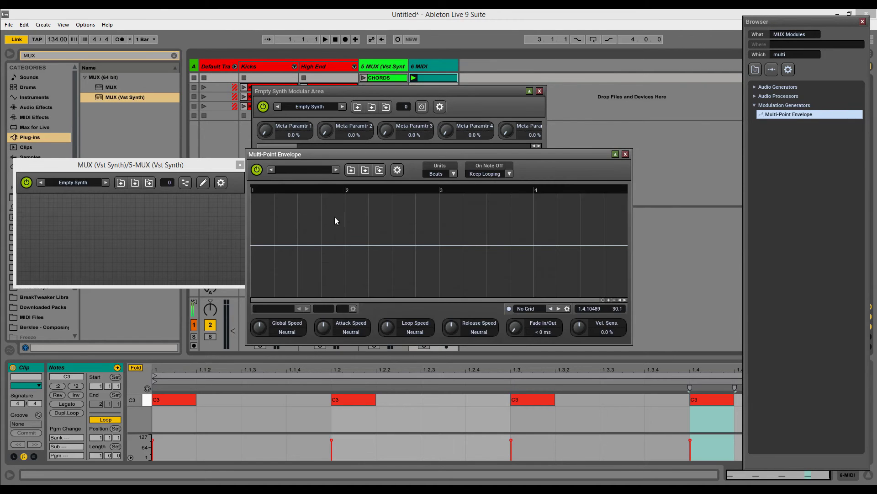
# - Load the 1-4 Ducking preset from the user library's MSEG folder into the envelope and place its editor beside the modular area
pyautogui.click(321, 169)
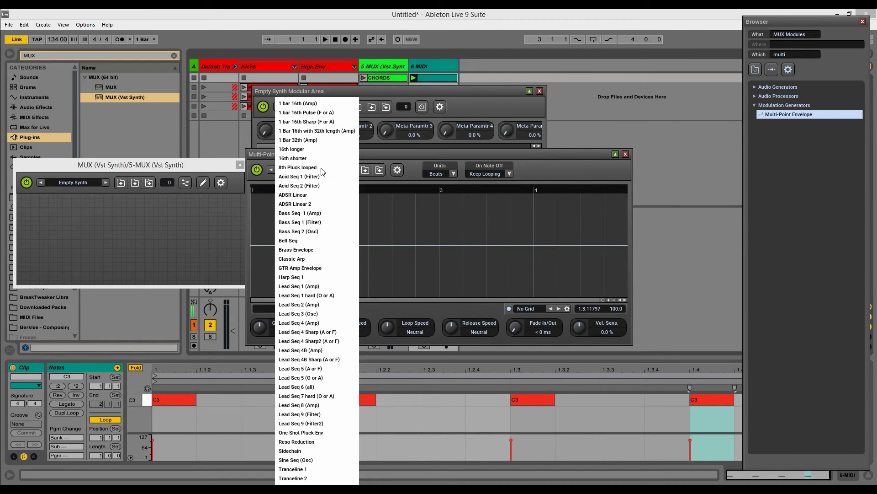
pyautogui.click(418, 173)
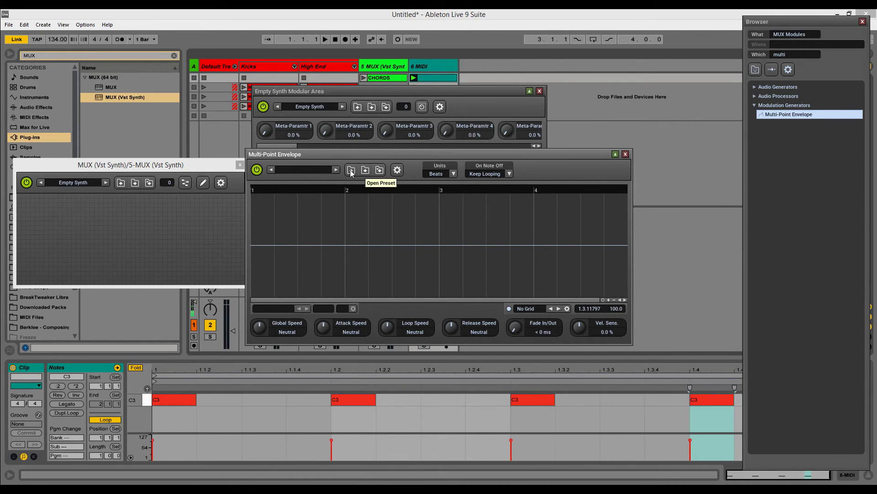
pyautogui.click(351, 170)
pyautogui.click(384, 262)
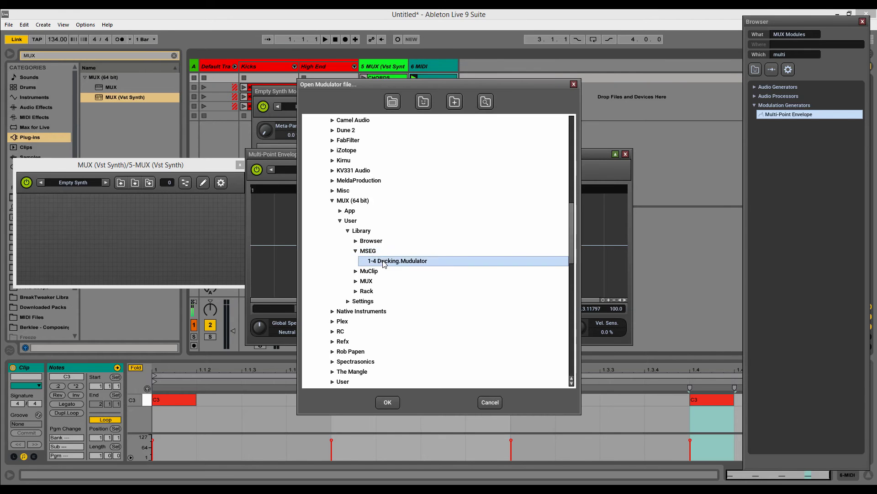
pyautogui.doubleClick(384, 261)
pyautogui.moveTo(319, 151); pyautogui.dragTo(631, 109)
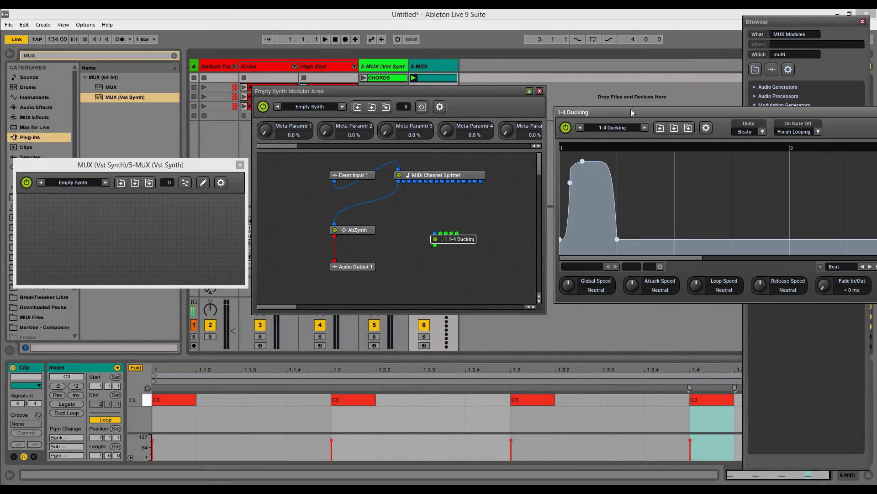
# - Set the 1-4 Ducking envelope's loop start at its first point and its loop end at the point where the hump ends
pyautogui.rightClick(562, 242)
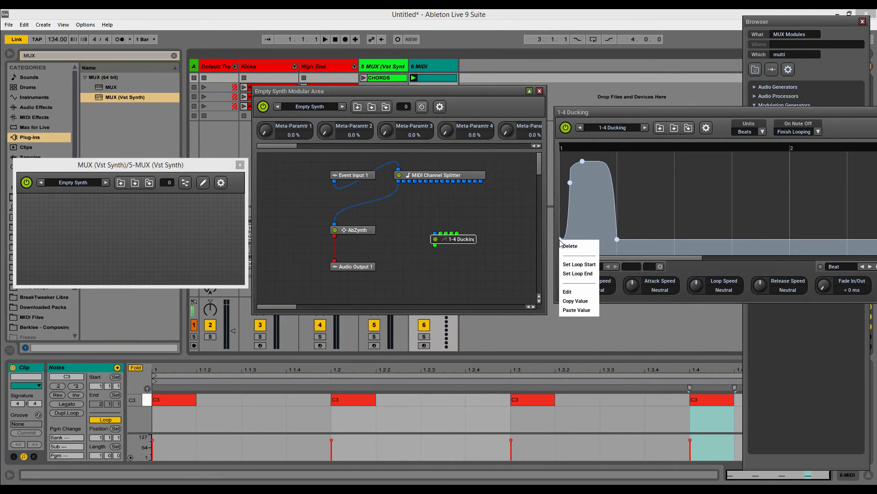
pyautogui.click(568, 264)
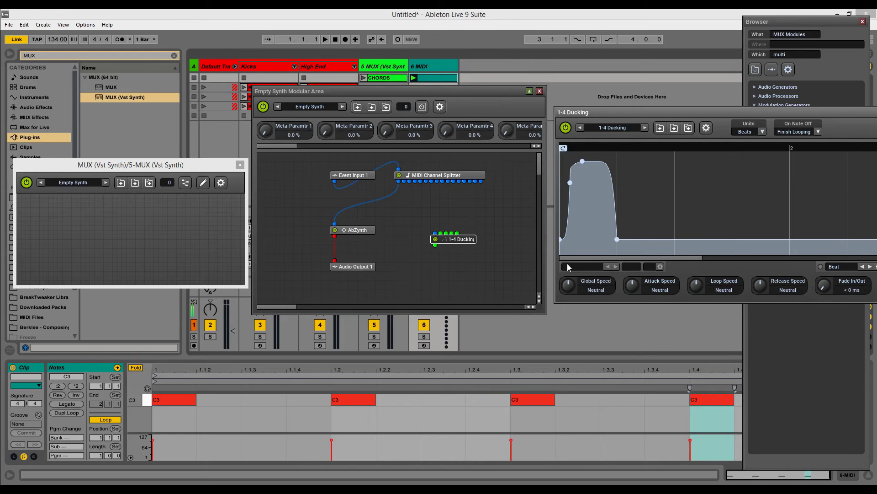
pyautogui.rightClick(618, 239)
pyautogui.click(631, 275)
# - Connect the MIDI Channel Splitter's second output to the 1-4 Ducking envelope, move the module closer beneath the splitter and close its editor
pyautogui.moveTo(404, 180); pyautogui.dragTo(435, 241)
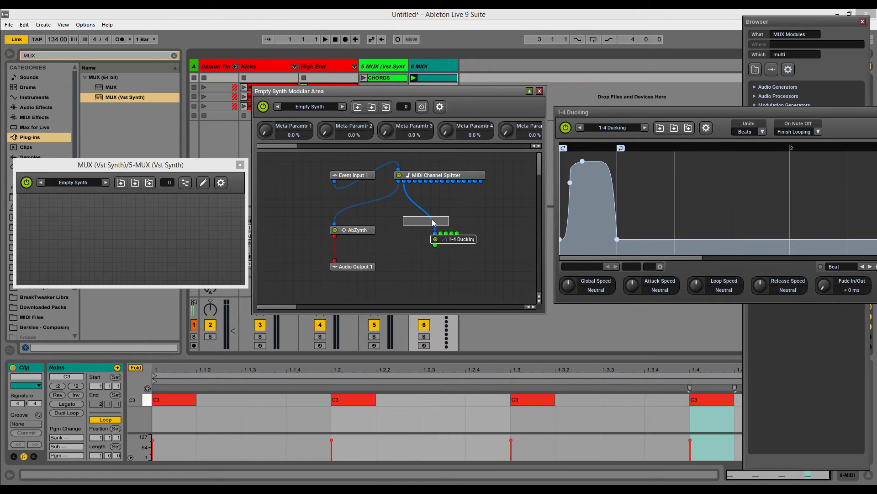
pyautogui.moveTo(433, 223); pyautogui.dragTo(433, 223)
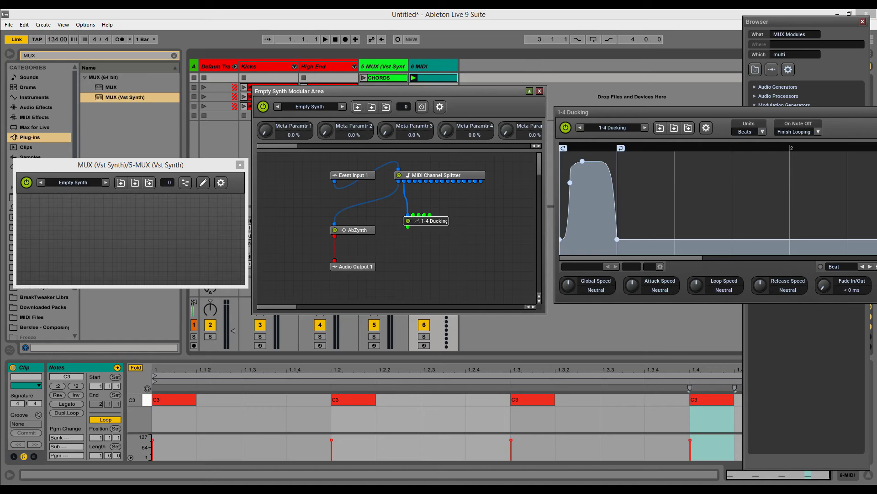
pyautogui.click(876, 112)
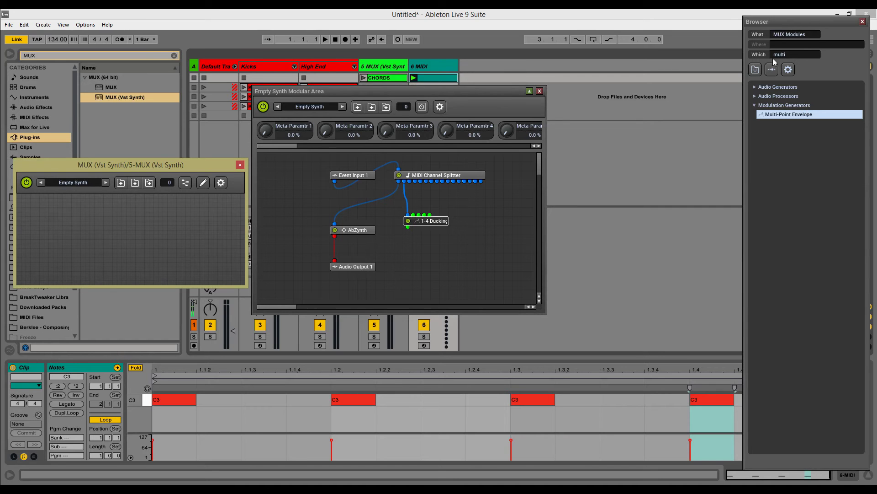
# - Search the MUX Modules for "modulation", add a Modulation Monitor below the envelope and open its window
pyautogui.click(785, 56)
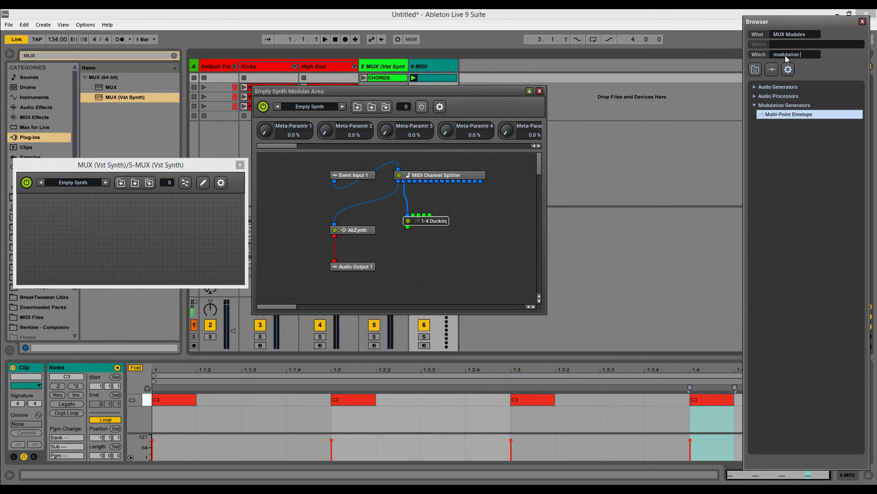
pyautogui.click(754, 106)
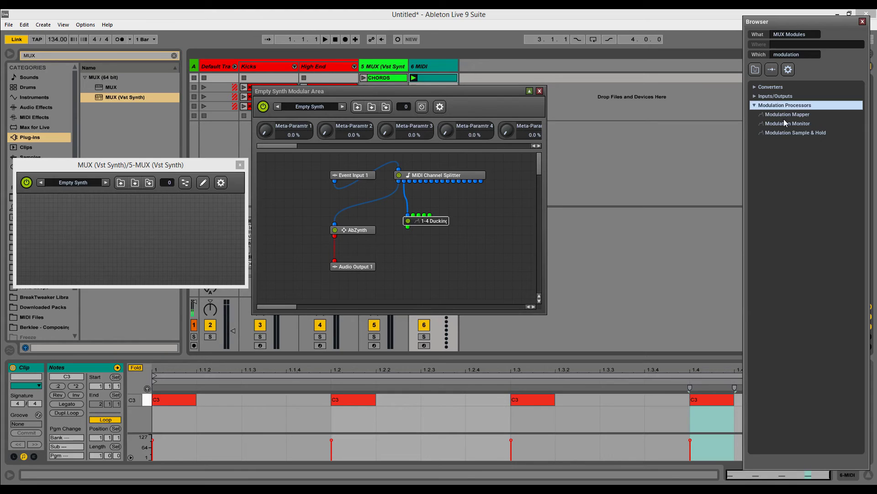
pyautogui.moveTo(788, 124); pyautogui.dragTo(465, 275)
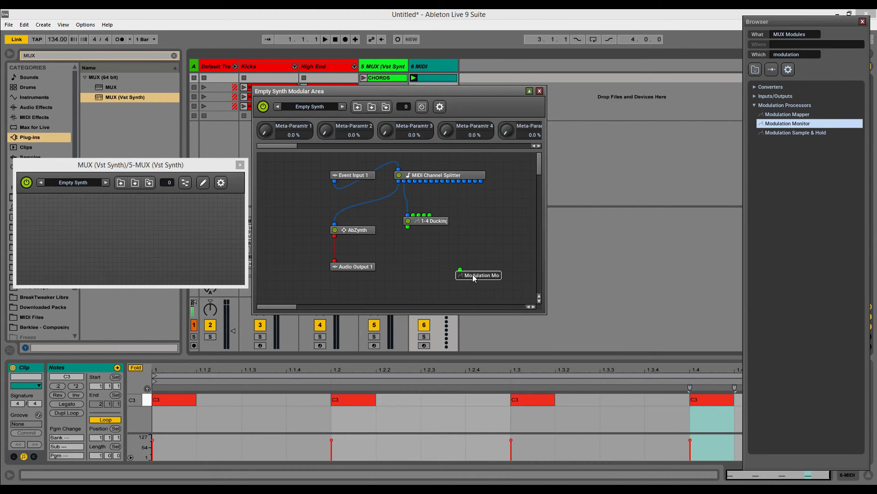
pyautogui.doubleClick(471, 275)
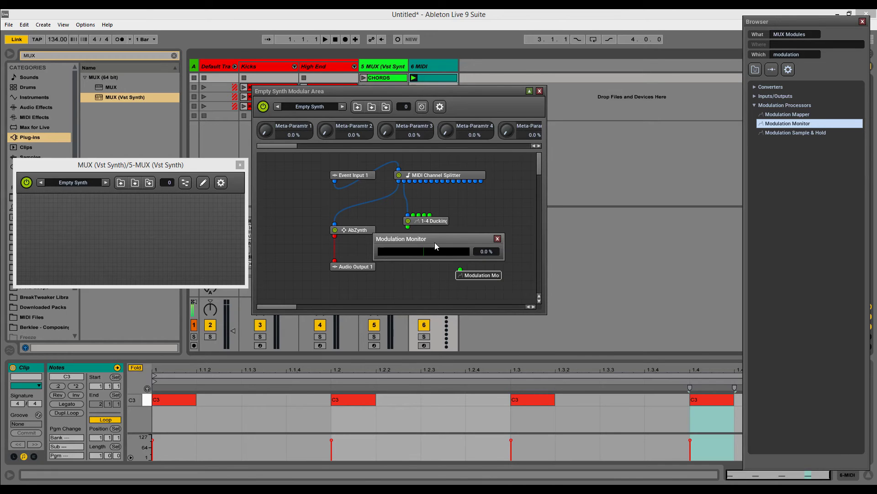
# - Connect the 1-4 Ducking envelope's modulation output to the Modulation Monitor and move the monitor's window clear of the modules
pyautogui.moveTo(432, 239); pyautogui.dragTo(327, 251)
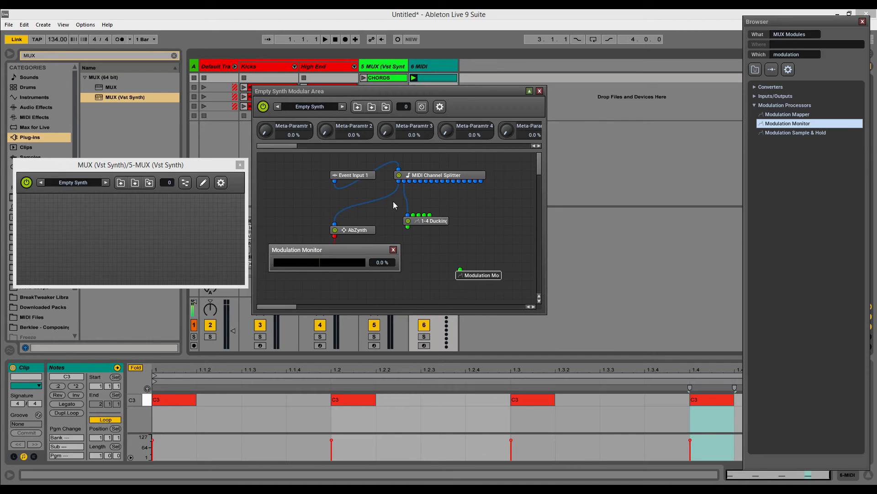
pyautogui.moveTo(350, 249); pyautogui.dragTo(335, 299)
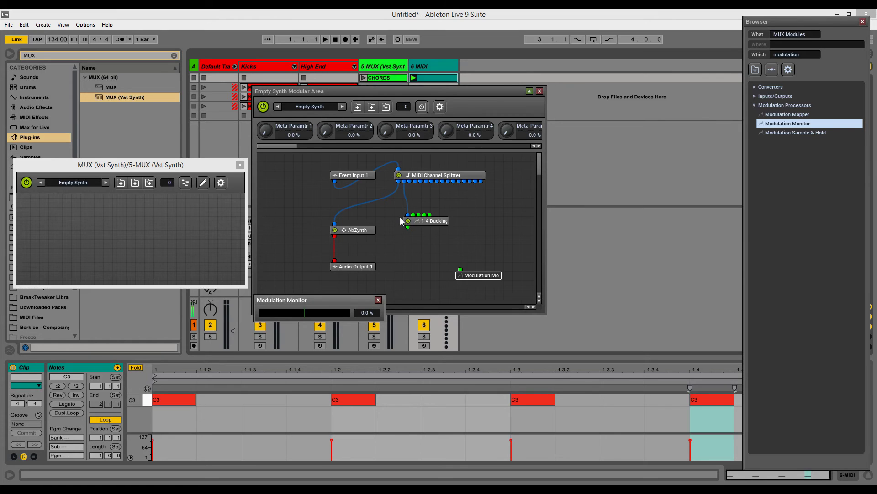
pyautogui.moveTo(408, 229); pyautogui.dragTo(461, 271)
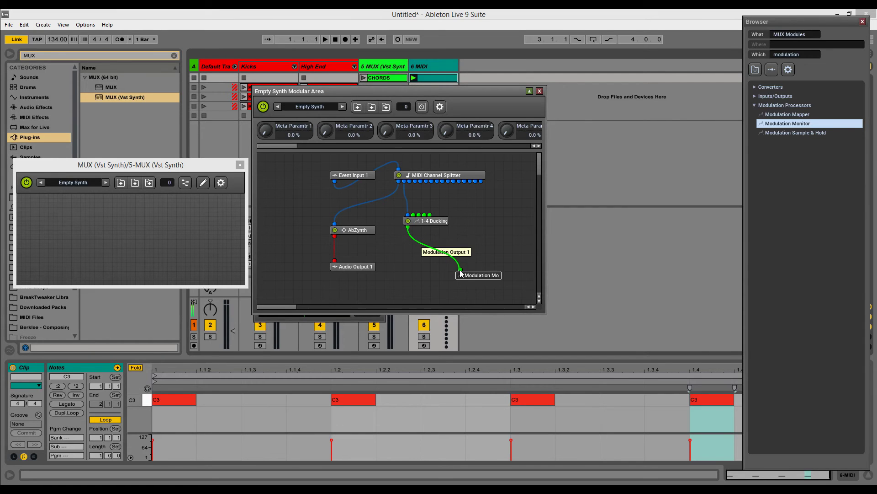
pyautogui.click(342, 318)
pyautogui.moveTo(333, 300); pyautogui.dragTo(257, 282)
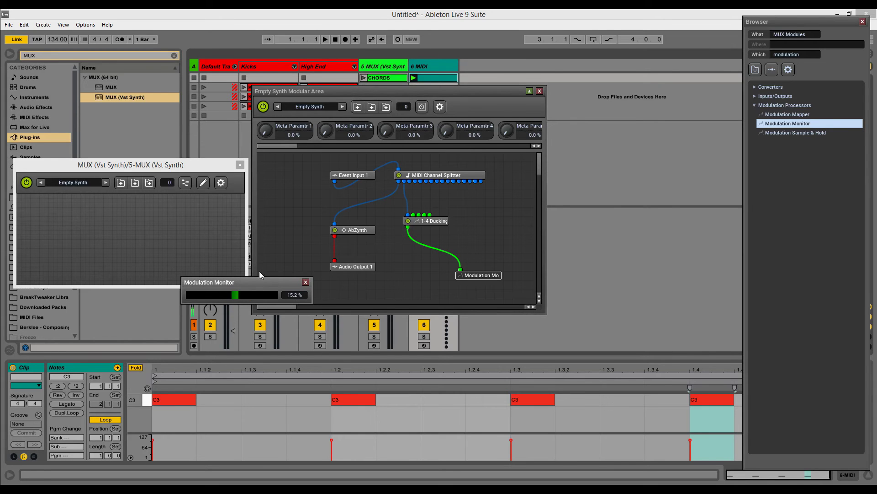
# - Start playback and reposition the Modulation Monitor window to watch how the MIDI notes trigger the envelope
pyautogui.click(325, 40)
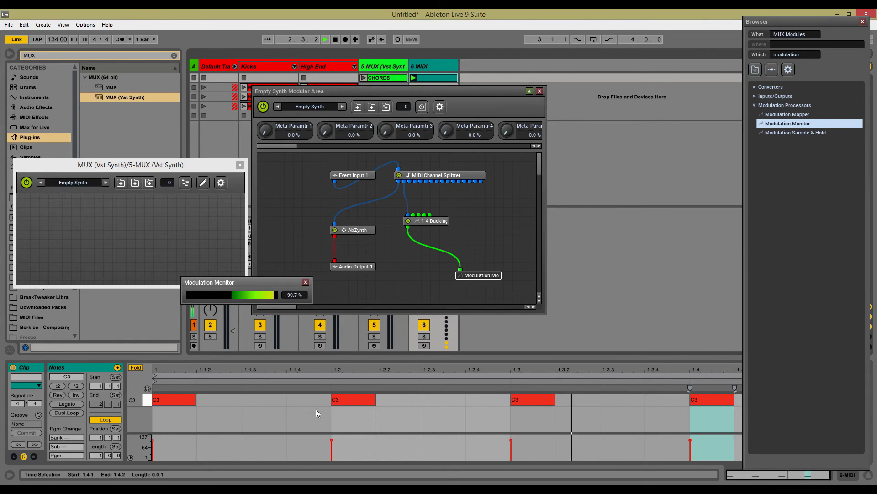
pyautogui.moveTo(270, 279); pyautogui.dragTo(373, 352)
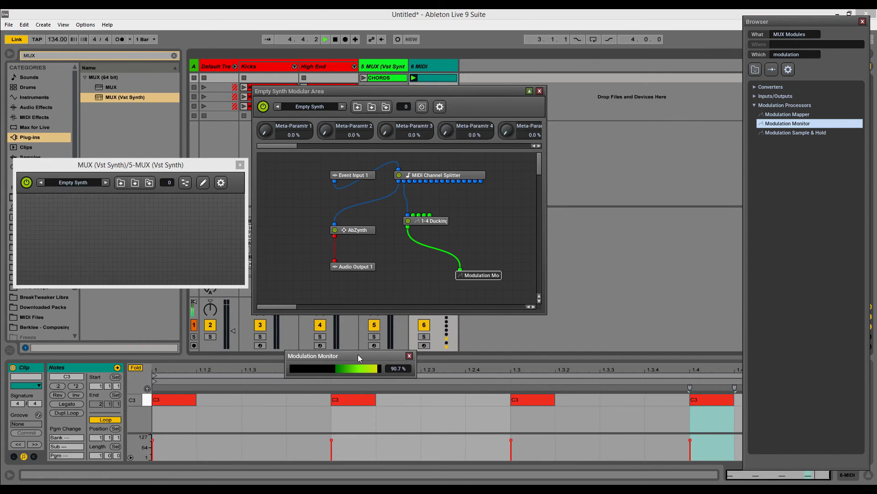
pyautogui.moveTo(361, 357); pyautogui.dragTo(418, 289)
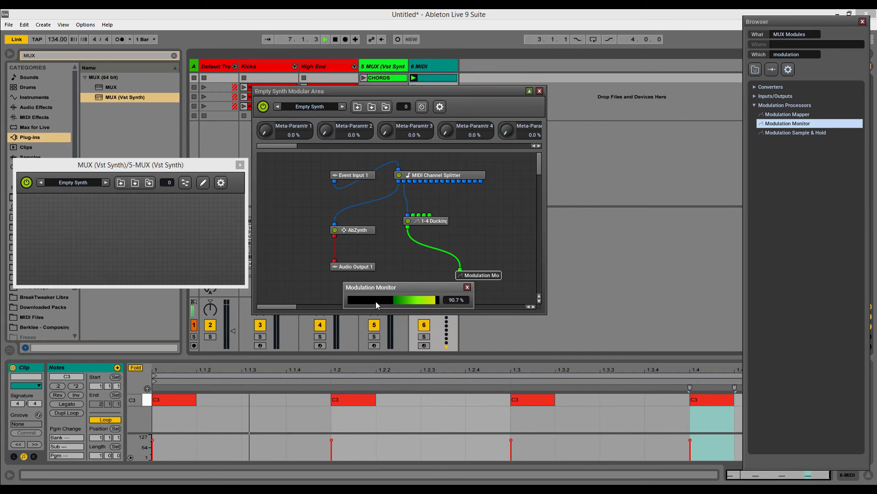
# - Place the Modulation Monitor's meter on the synth's front panel as a small bar, close the monitor window and stop playback
pyautogui.moveTo(376, 301); pyautogui.dragTo(53, 205)
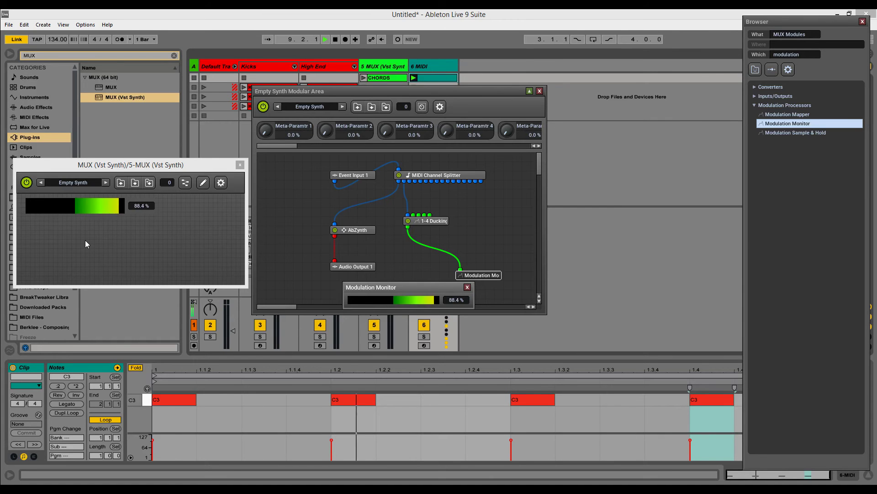
pyautogui.click(467, 288)
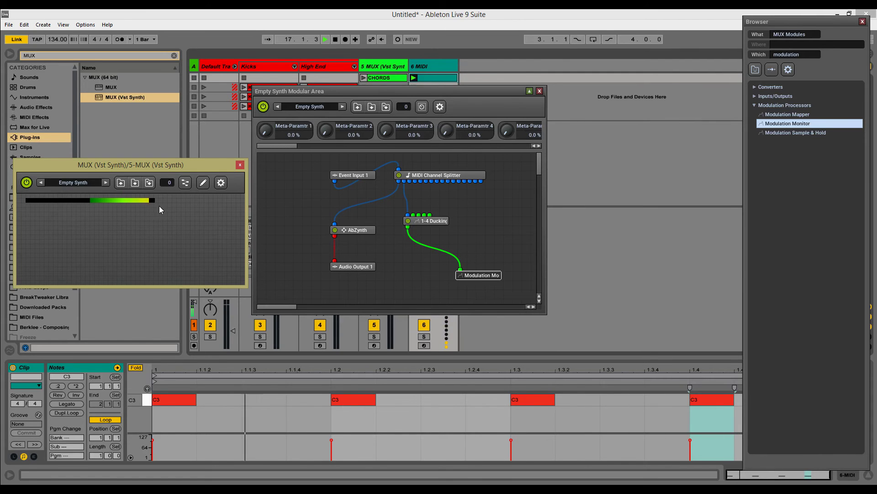
pyautogui.moveTo(154, 199); pyautogui.dragTo(64, 200)
pyautogui.click(335, 39)
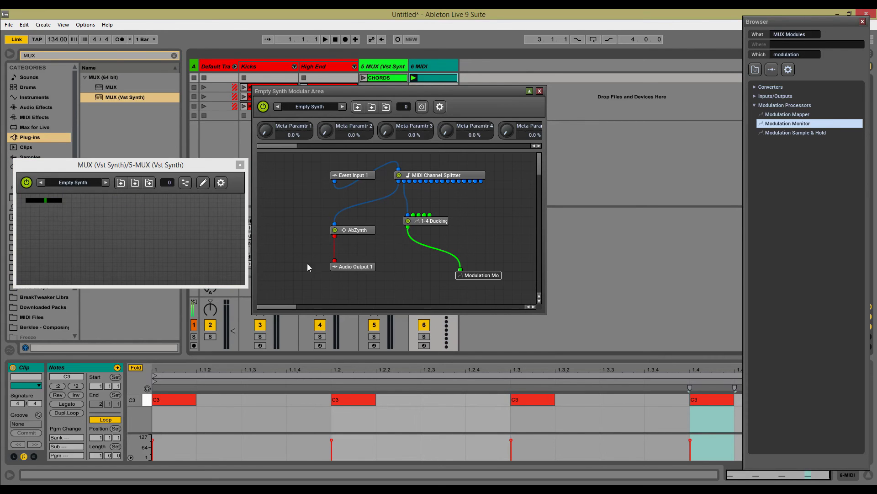
# - Move the 1-4 Ducking envelope away from AbZynth, closer above the Modulation Monitor
pyautogui.click(431, 223)
pyautogui.moveTo(430, 224); pyautogui.dragTo(458, 224)
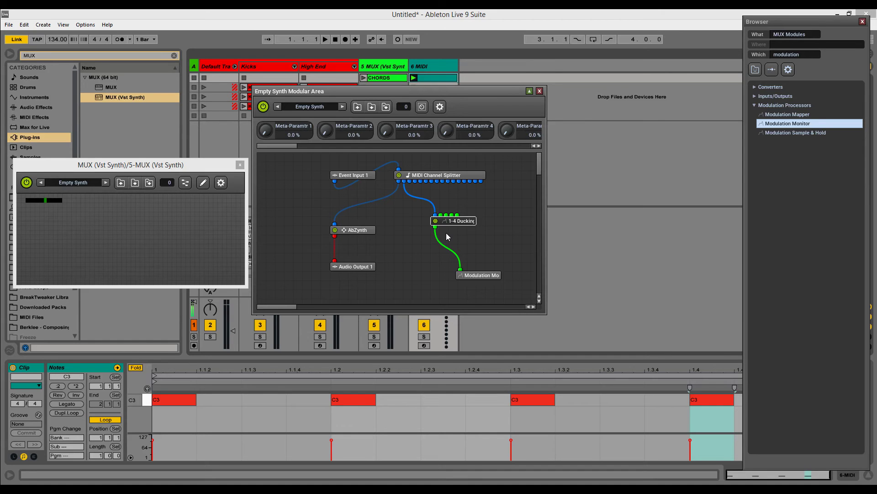
pyautogui.doubleClick(806, 54)
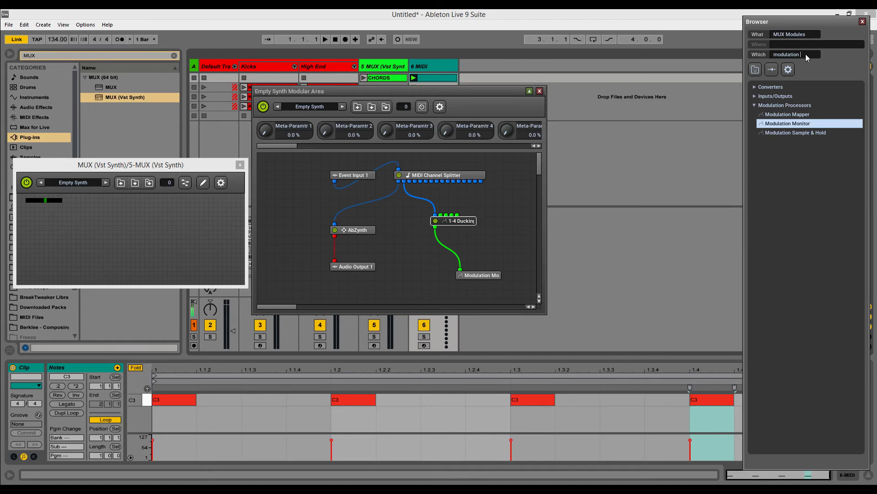
pyautogui.write('au')
pyautogui.press('BackSpace')
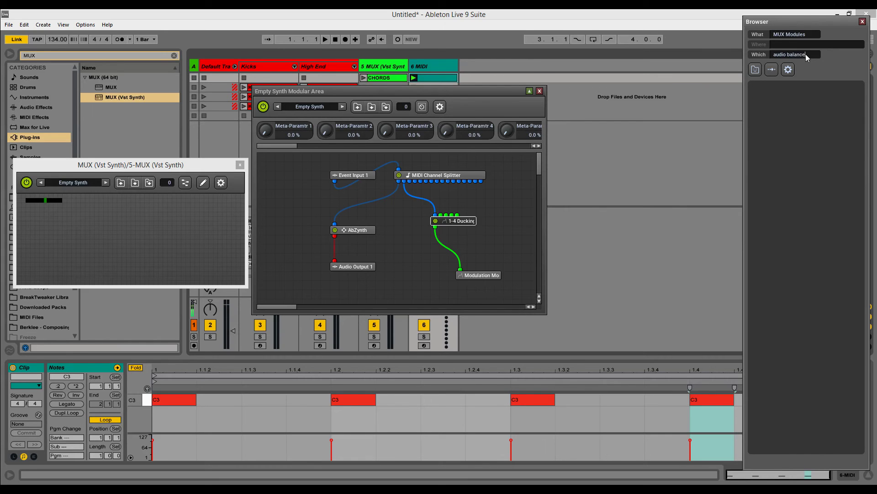
pyautogui.click(755, 87)
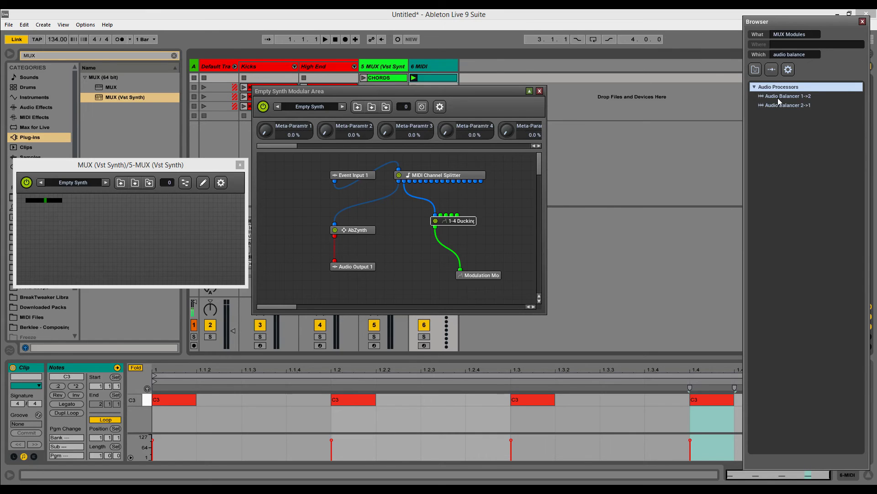
pyautogui.moveTo(791, 104); pyautogui.dragTo(418, 265)
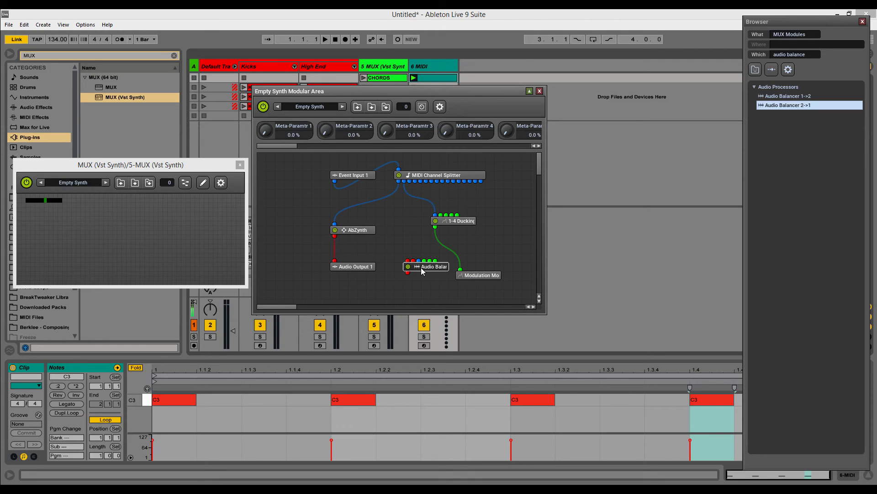
pyautogui.moveTo(412, 276); pyautogui.dragTo(403, 284)
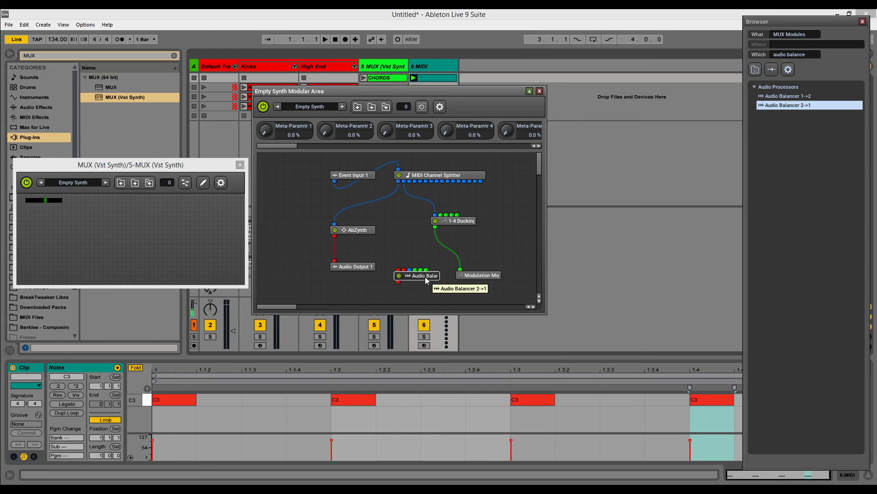
pyautogui.press('Delete')
# - Search the MUX Modules for "strip" and add a Mixer Strip between Audio Output 1 and the Modulation Monitor
pyautogui.click(813, 54)
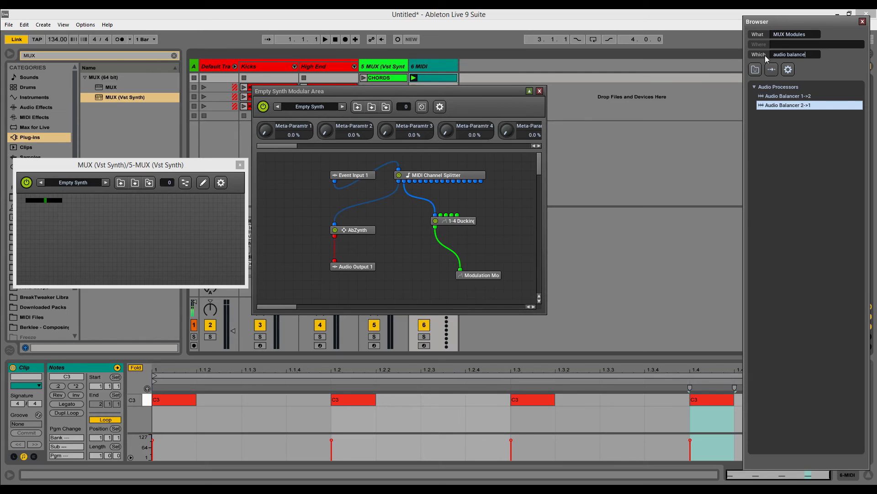
pyautogui.hotkey('ctrl', 'a')
pyautogui.write('strip')
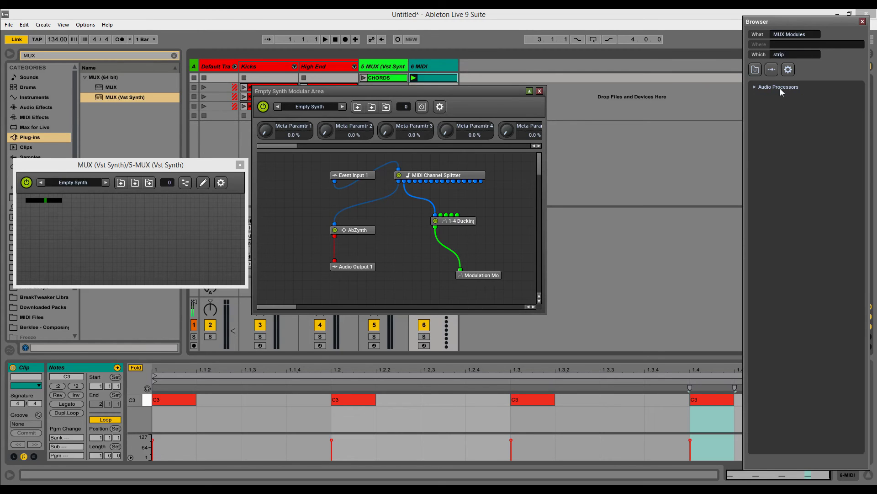
pyautogui.click(787, 89)
pyautogui.moveTo(772, 97); pyautogui.dragTo(405, 264)
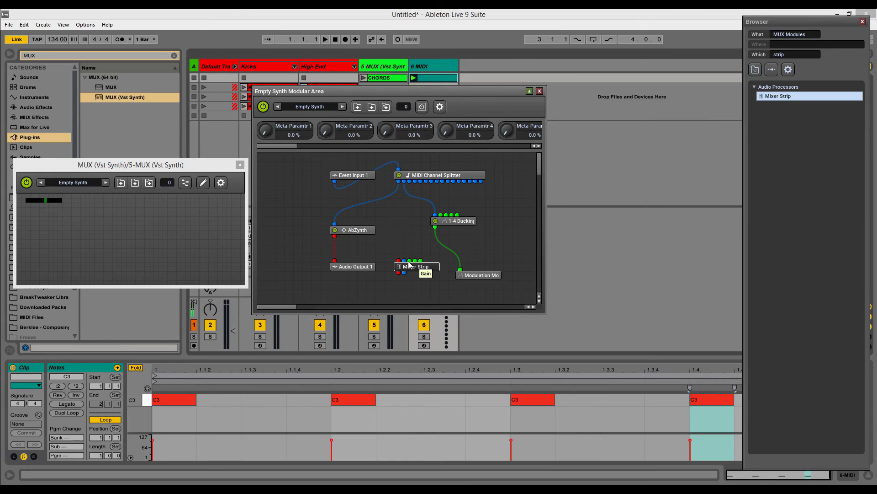
# - Place the Mixer Strip's controls on the synth's front panel beside the meter, lower its fader and close the strip's own window
pyautogui.doubleClick(409, 270)
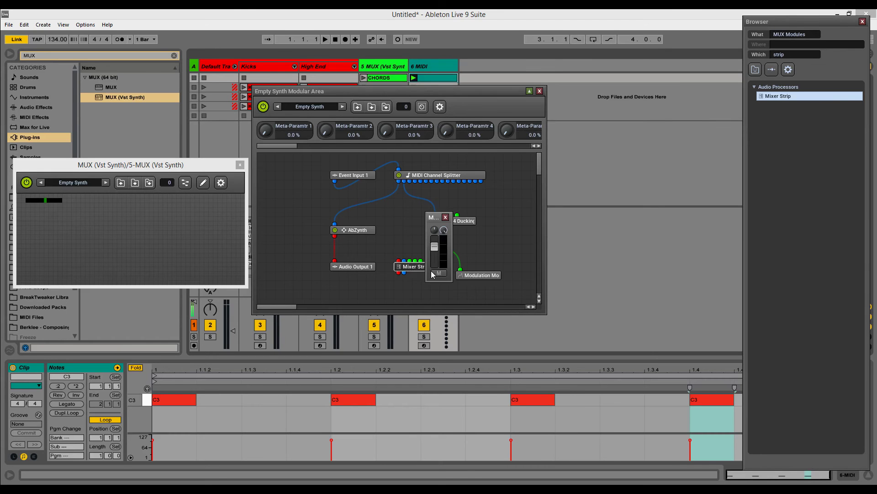
pyautogui.moveTo(441, 218); pyautogui.dragTo(606, 171)
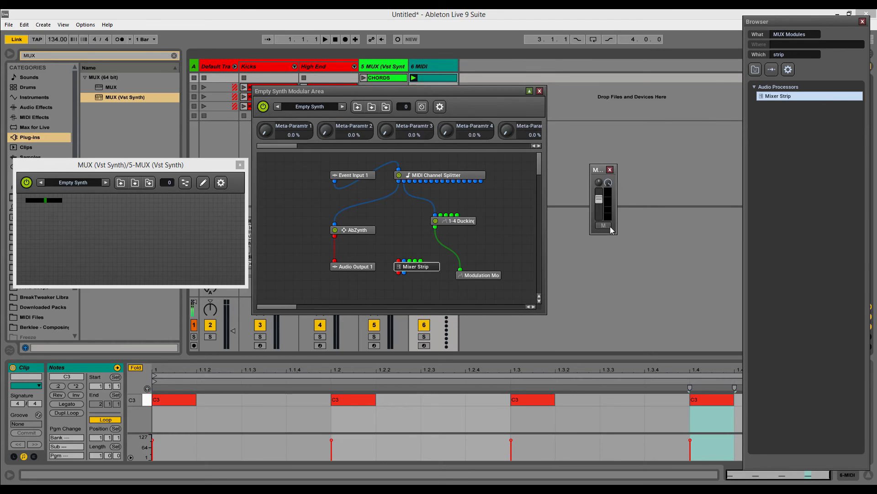
pyautogui.moveTo(602, 211); pyautogui.dragTo(92, 234)
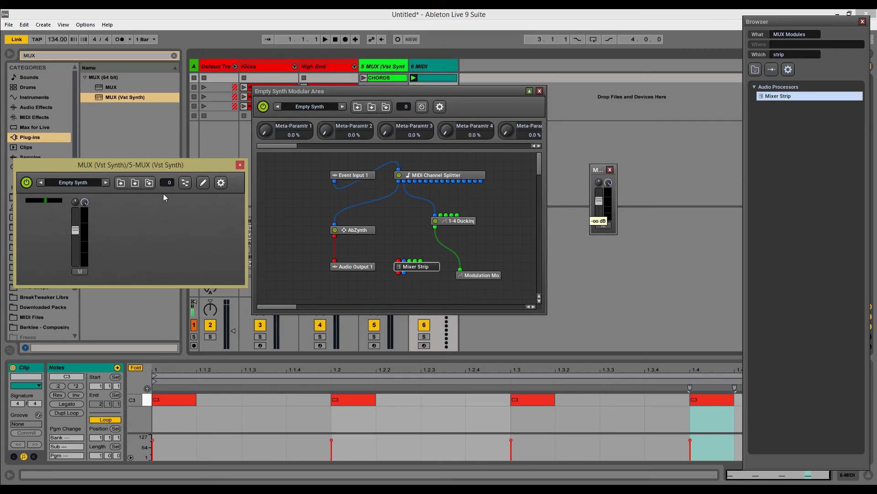
pyautogui.moveTo(77, 201); pyautogui.dragTo(84, 245)
pyautogui.click(609, 170)
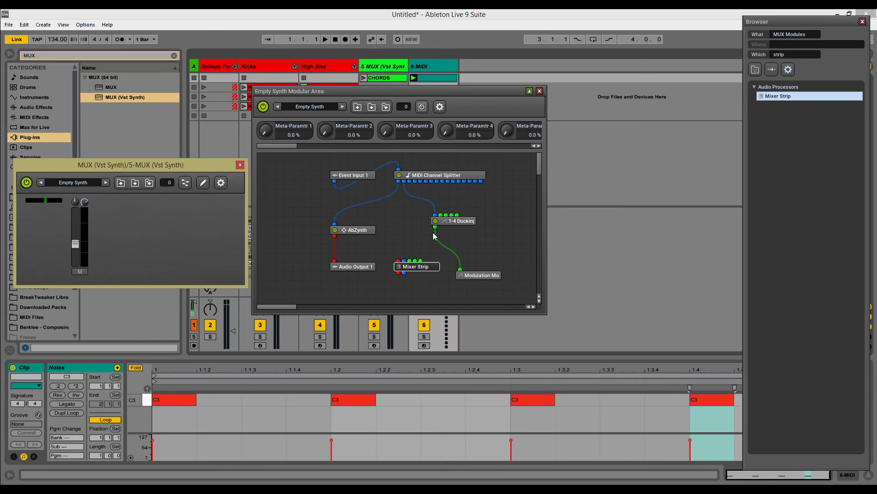
# - Connect the 1-4 Ducking envelope's modulation output to the Mixer Strip's Gain input and move the strip slightly closer to the envelope
pyautogui.moveTo(435, 227); pyautogui.dragTo(429, 269)
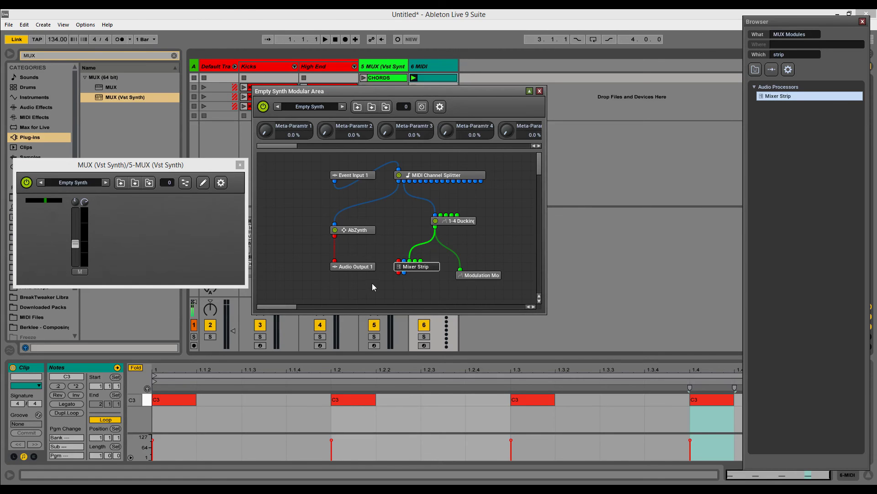
pyautogui.moveTo(408, 267)
pyautogui.mouseDown()
pyautogui.moveTo(408, 248)
pyautogui.moveTo(409, 257)
pyautogui.mouseUp()
# - Reroute AbZynth's audio through the Mixer Strip into Audio Output 1 and rearrange the three modules for a clearer layout
pyautogui.click(335, 252)
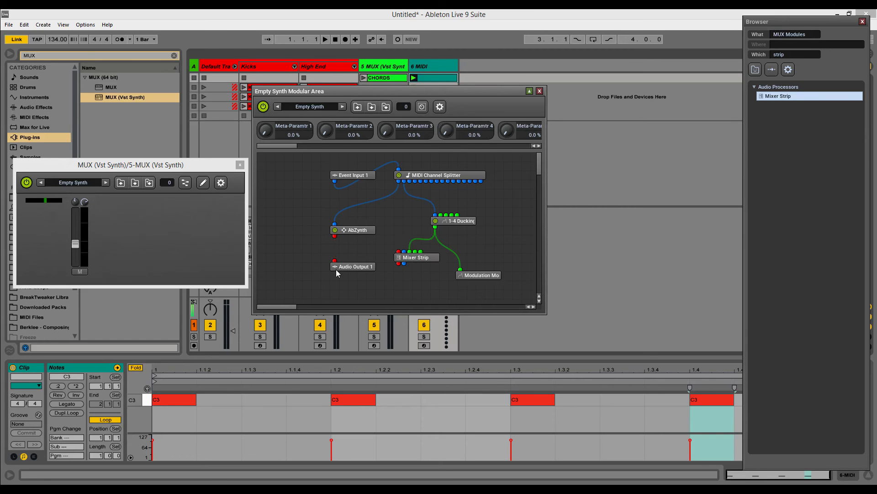
pyautogui.moveTo(336, 239); pyautogui.dragTo(399, 251)
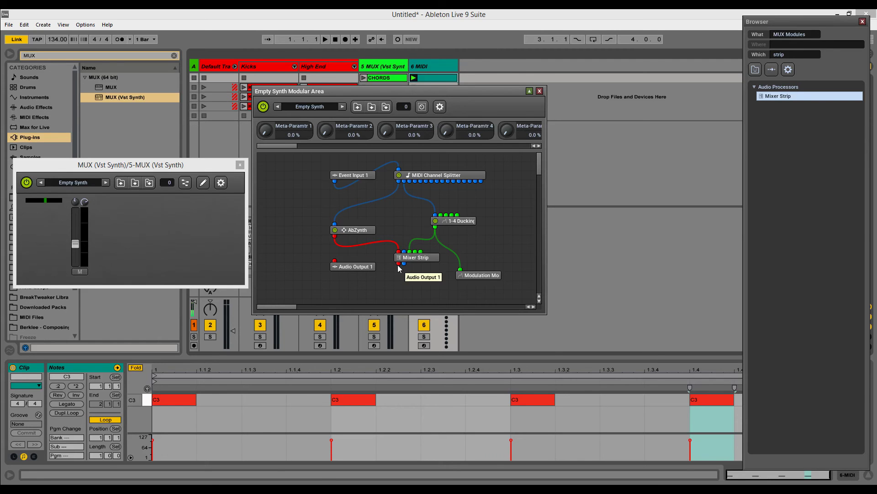
pyautogui.moveTo(339, 266); pyautogui.dragTo(340, 266)
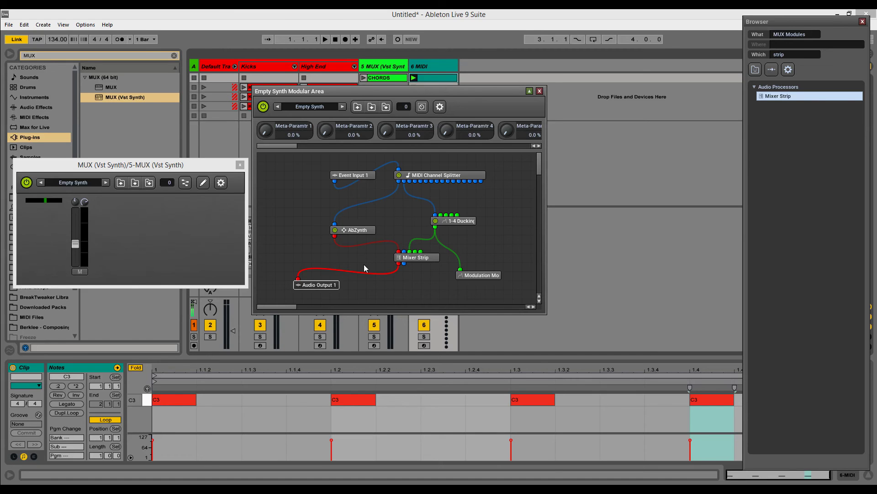
pyautogui.moveTo(352, 231); pyautogui.dragTo(334, 222)
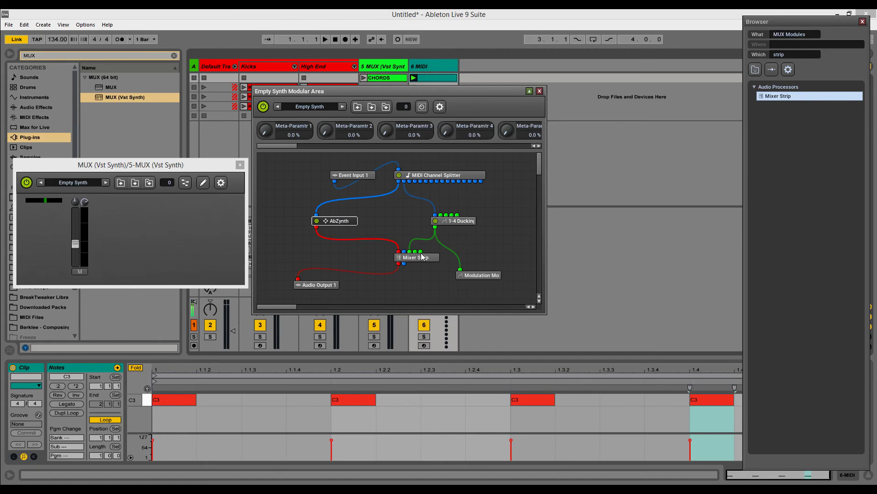
pyautogui.moveTo(423, 259); pyautogui.dragTo(405, 258)
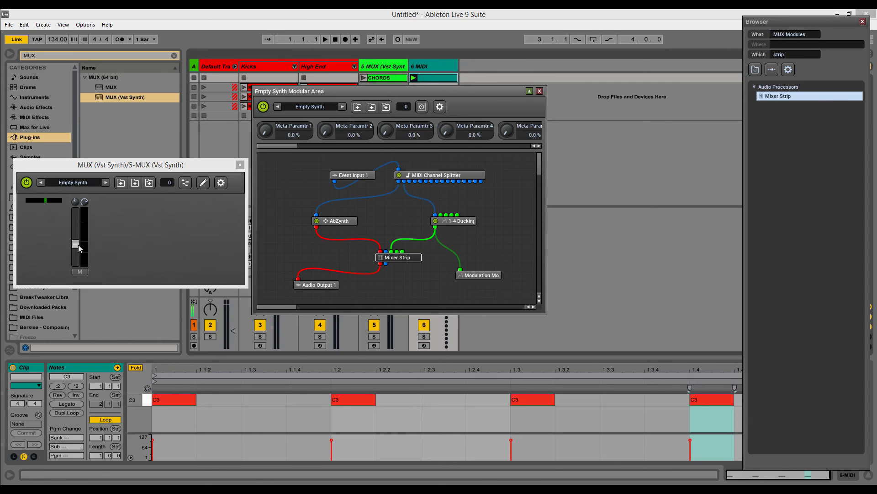
# - Raise the Mixer Strip's fader, move the modular area clear of the session tracks and launch the CHORDS clip to hear the ducking
pyautogui.moveTo(75, 244); pyautogui.dragTo(75, 229)
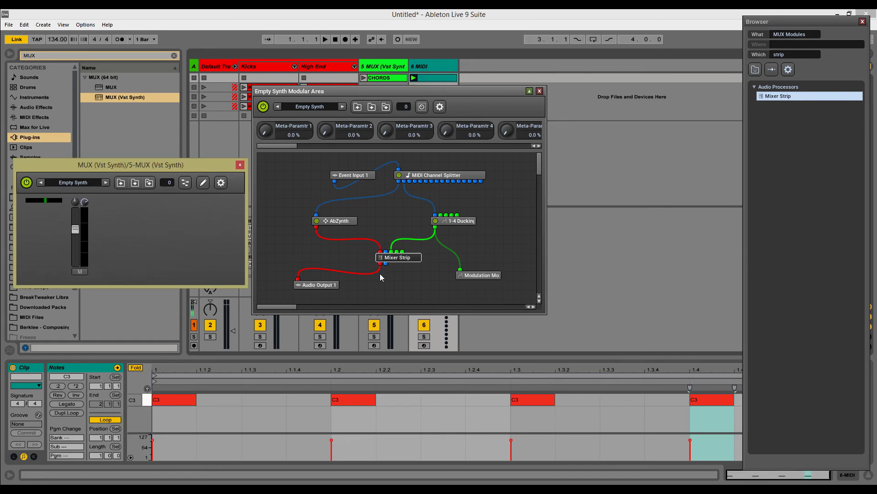
pyautogui.moveTo(278, 88); pyautogui.dragTo(477, 117)
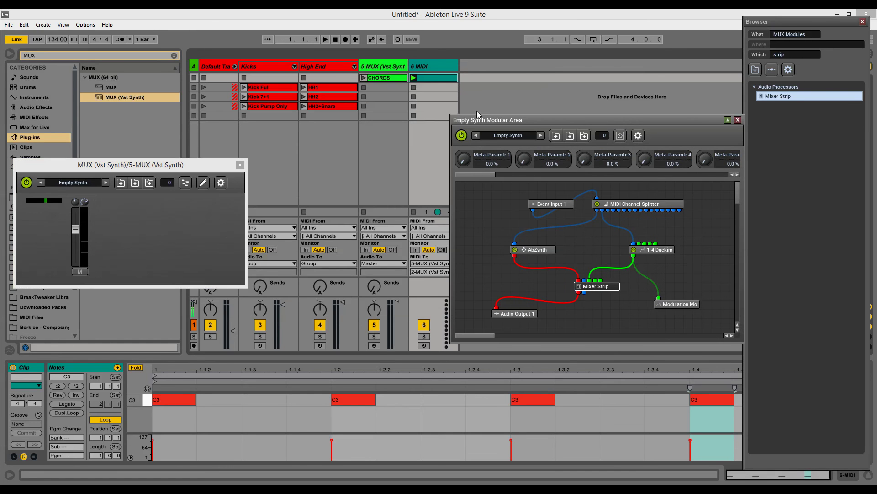
pyautogui.click(363, 77)
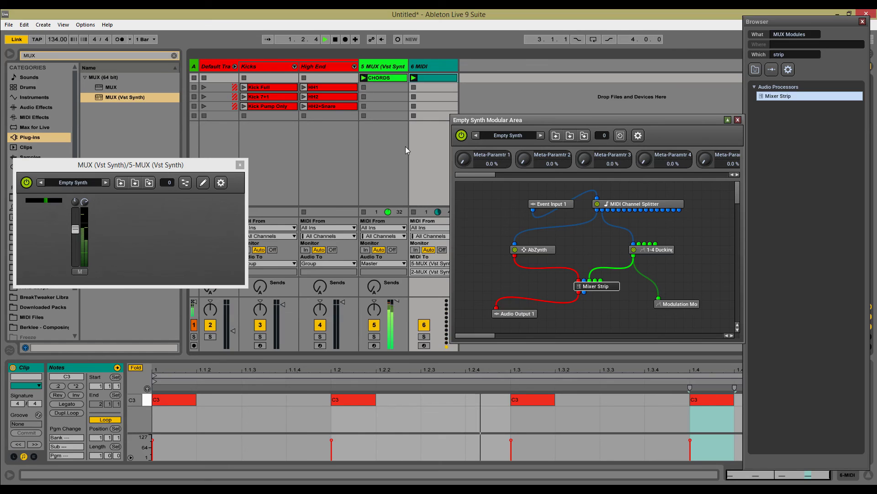
pyautogui.press('XF86AudioLowerVolume')
pyautogui.moveTo(531, 120); pyautogui.dragTo(592, 120)
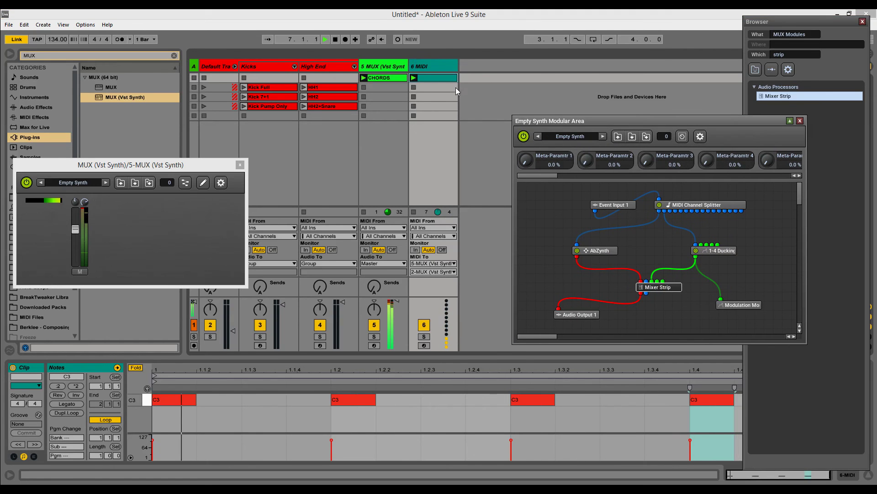
pyautogui.press('XF86AudioLowerVolume')
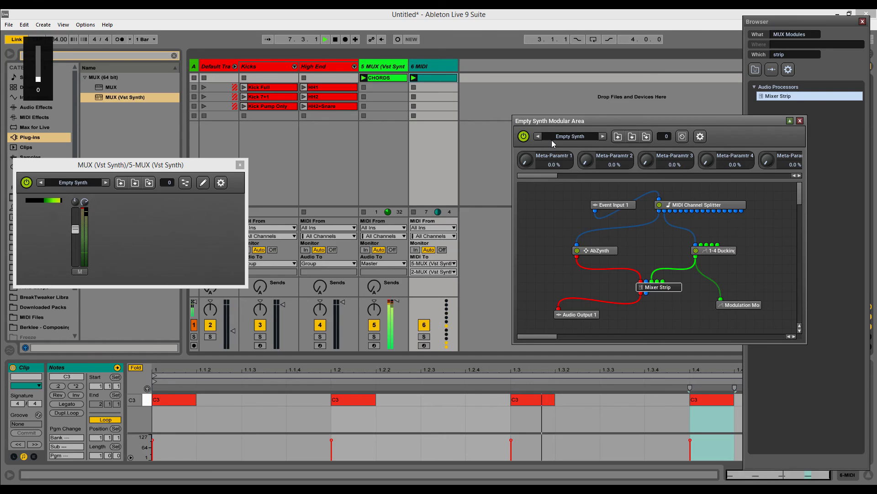
# - Insert an audio track after the MIDI track and take its input from 5-MUX (Vst Synth), Post Mixer
pyautogui.rightClick(476, 67)
pyautogui.click(504, 68)
pyautogui.rightClick(501, 65)
pyautogui.click(510, 73)
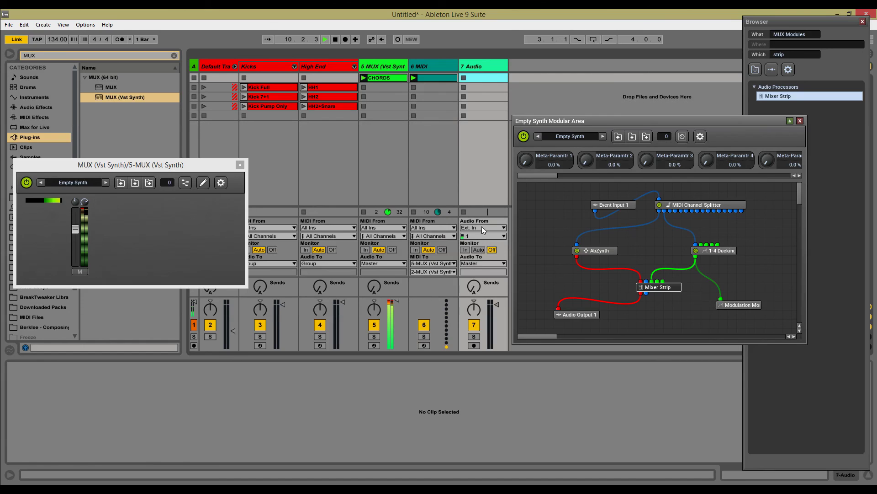
pyautogui.click(482, 229)
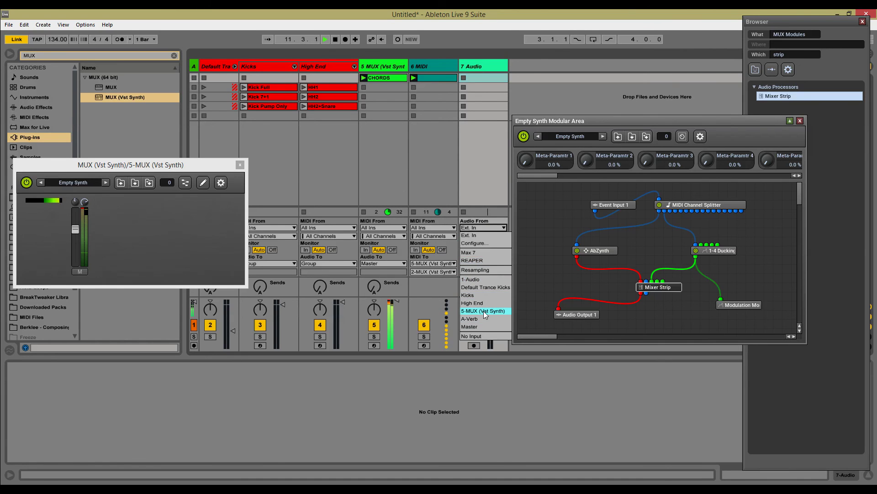
pyautogui.click(483, 311)
pyautogui.click(485, 236)
pyautogui.click(483, 259)
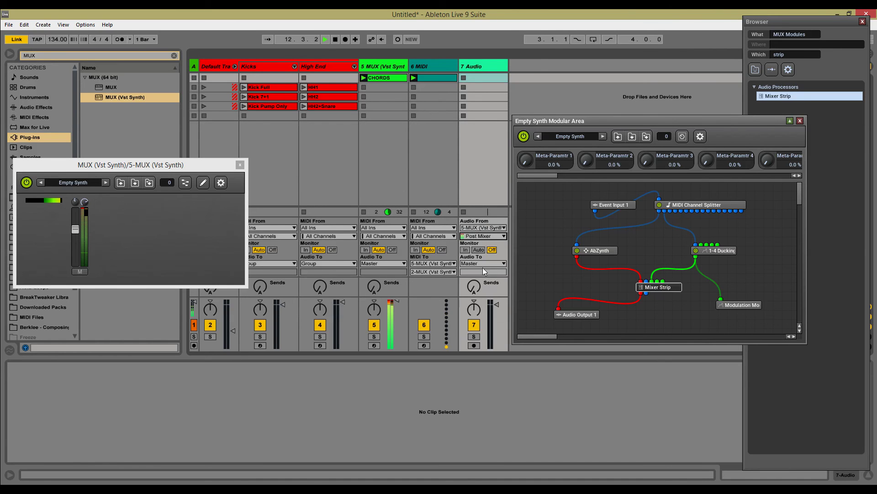
# - Set the new audio track's output to Sends Only and its monitoring to In, and arm it for recording
pyautogui.click(482, 263)
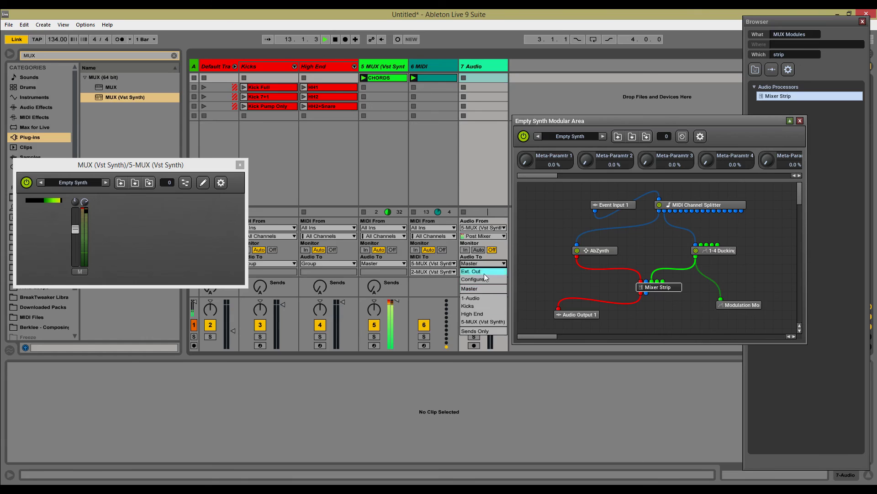
pyautogui.click(483, 332)
pyautogui.click(467, 250)
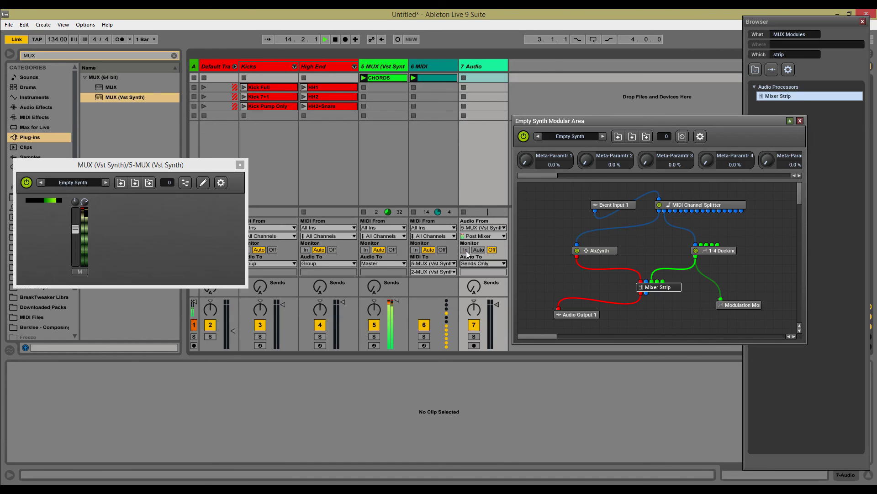
pyautogui.click(474, 345)
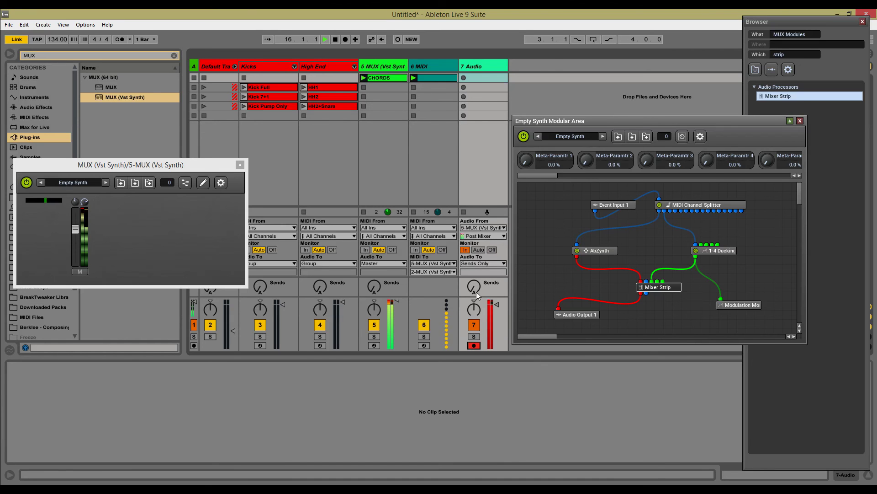
# - Record the ducked chords into the audio track's first slot and open the 1-4 Ducking envelope beside the enlarged waveform
pyautogui.click(464, 78)
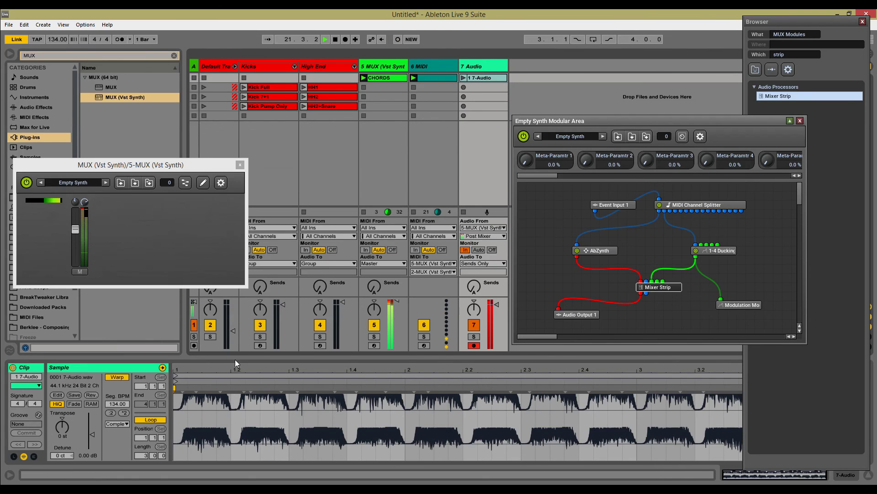
pyautogui.moveTo(241, 358); pyautogui.dragTo(245, 302)
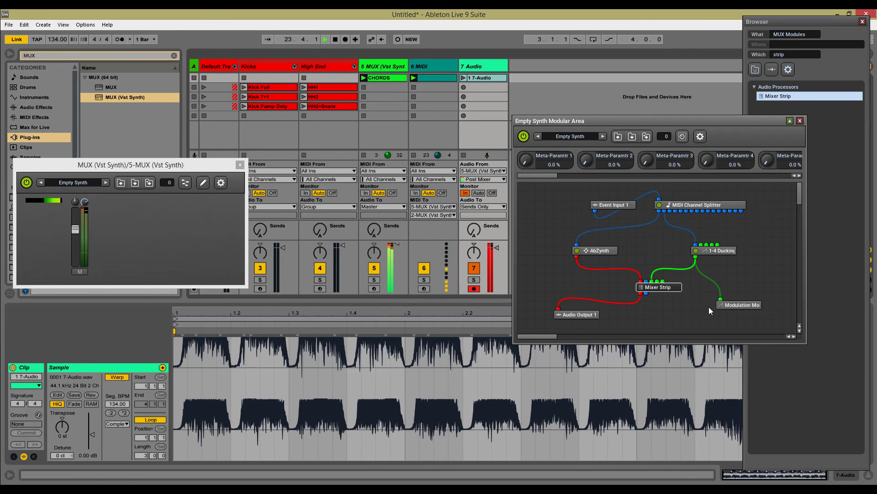
pyautogui.click(725, 252)
pyautogui.doubleClick(725, 252)
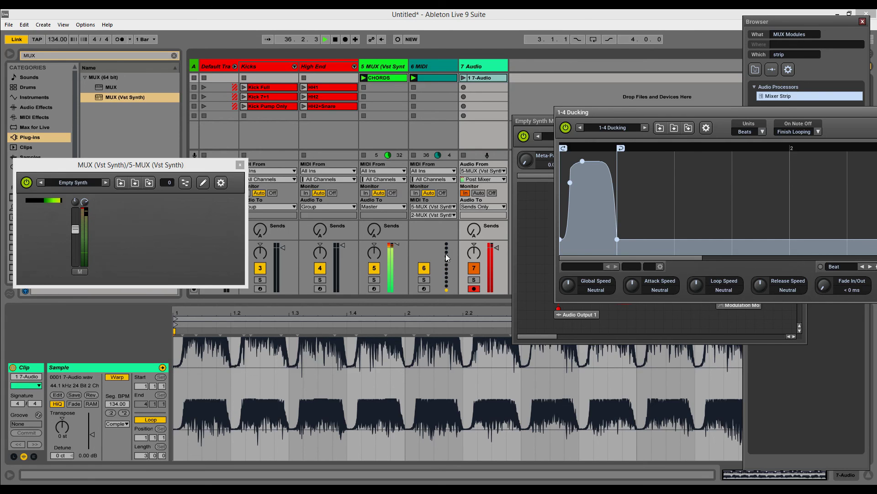
# - Launch the second Kicks clip and the third High End clip alongside the chords and restart playback from the beginning
pyautogui.press('XF86AudioLowerVolume')
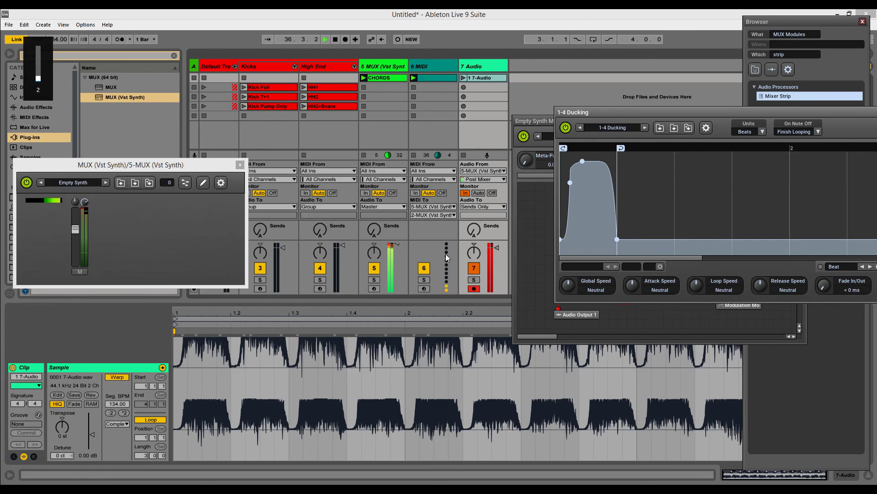
pyautogui.click(243, 97)
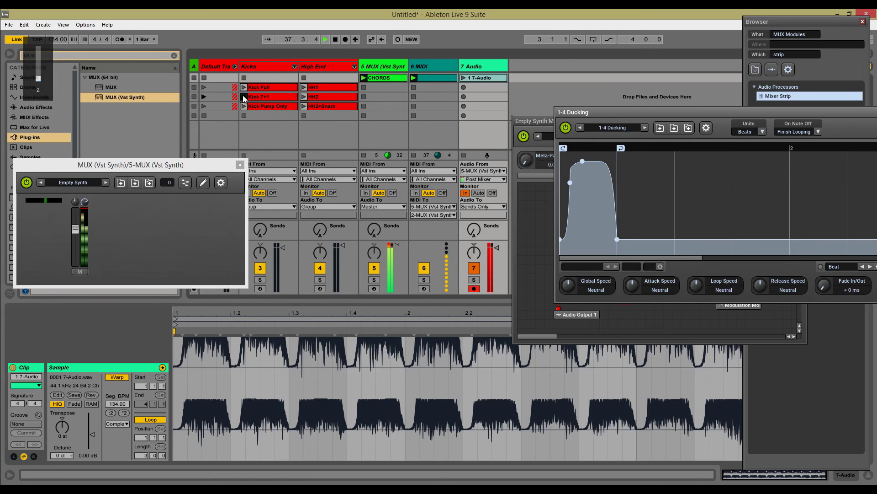
pyautogui.click(303, 106)
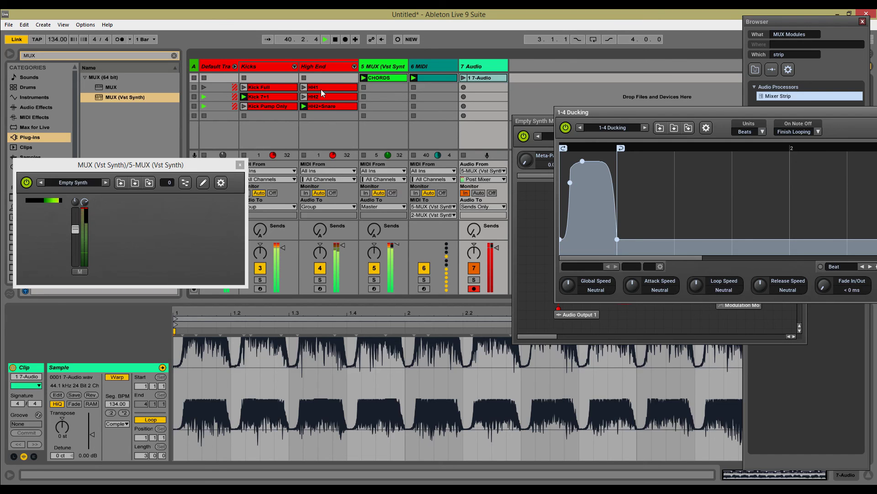
pyautogui.click(322, 40)
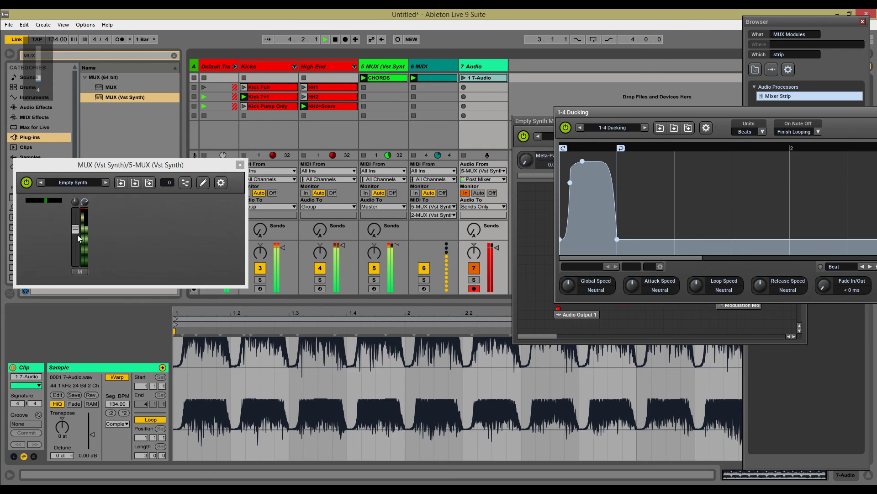
# - Lower the Mixer Strip's fader slightly, vary its stereo panning during playback and stop the transport
pyautogui.moveTo(78, 233); pyautogui.dragTo(83, 235)
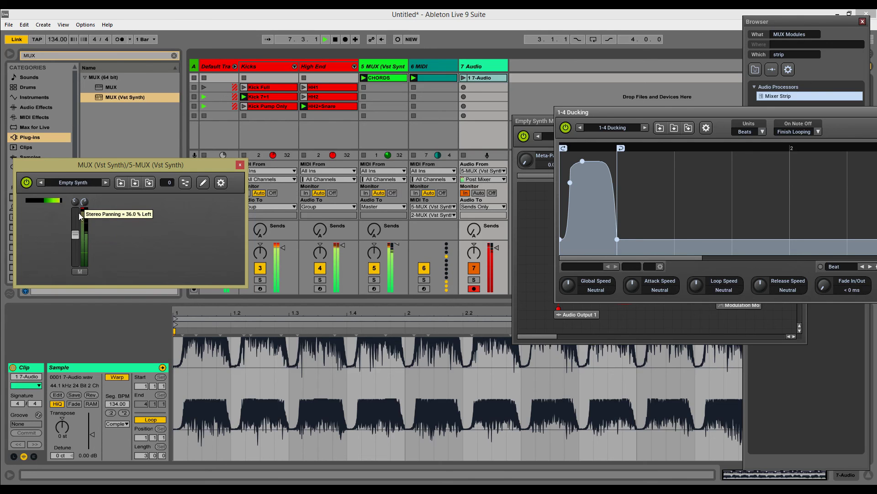
pyautogui.moveTo(80, 216); pyautogui.dragTo(75, 176)
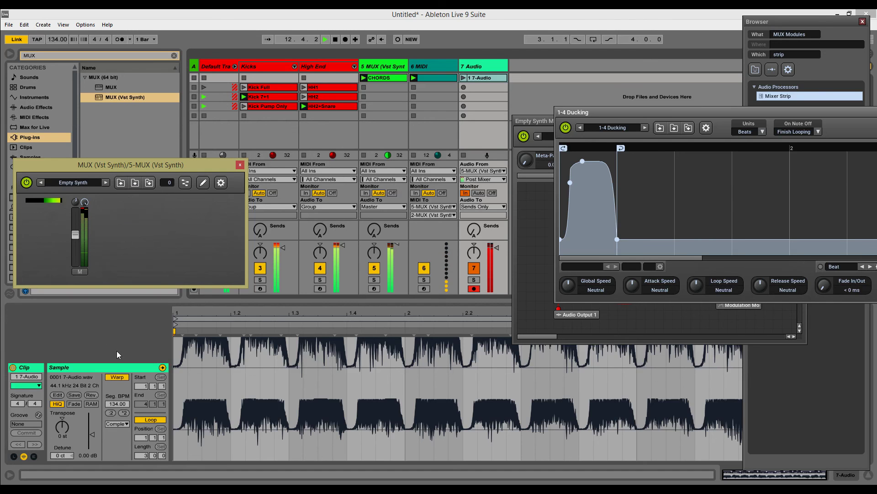
pyautogui.press('XF86AudioLowerVolume')
pyautogui.click(334, 41)
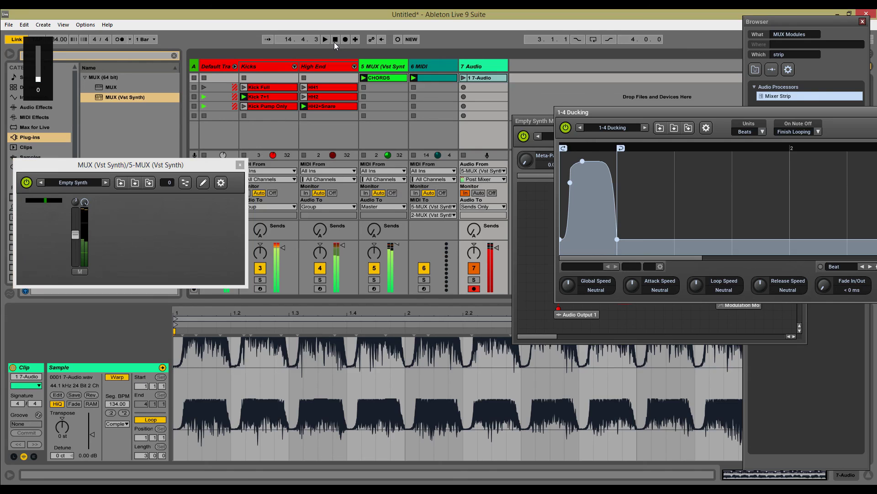
# - Place the 1-4 Ducking window beneath the synth's front panel and shift the modular area window slightly higher
pyautogui.click(570, 182)
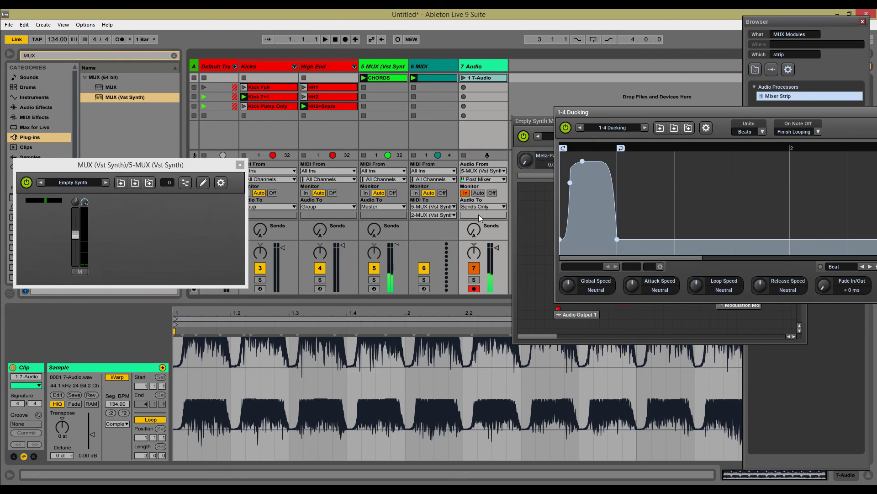
pyautogui.moveTo(722, 113); pyautogui.dragTo(698, 223)
pyautogui.moveTo(551, 223); pyautogui.dragTo(159, 212)
pyautogui.moveTo(220, 213); pyautogui.dragTo(159, 302)
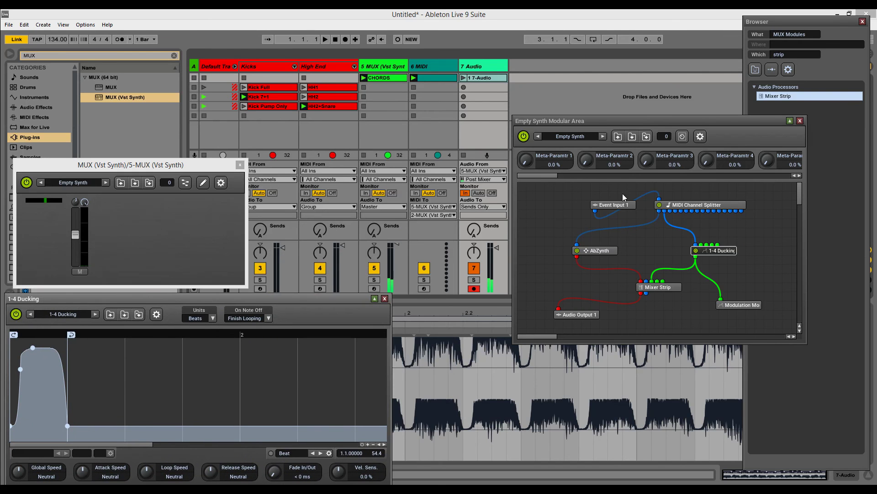
pyautogui.moveTo(615, 120); pyautogui.dragTo(630, 101)
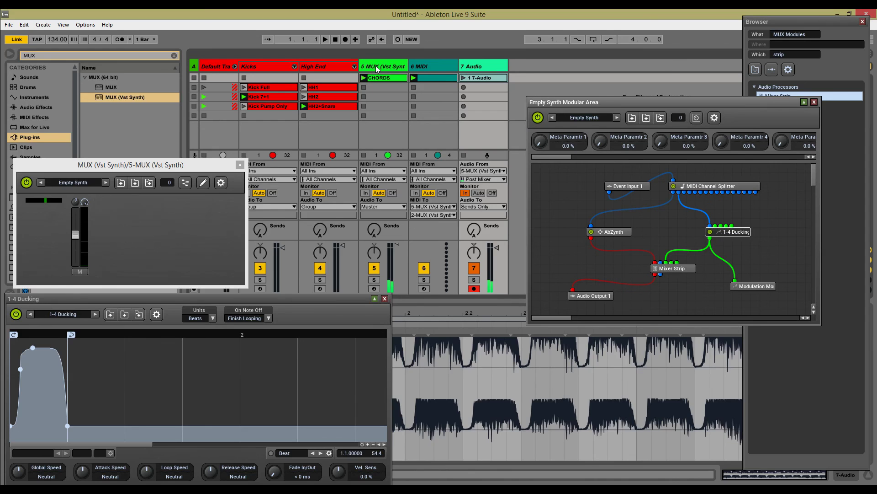
# - Select the 5 MUX (Vst Synth) track to show its device and move the 1-4 Ducking window out of the way
pyautogui.click(380, 164)
pyautogui.moveTo(231, 299); pyautogui.dragTo(0, 303)
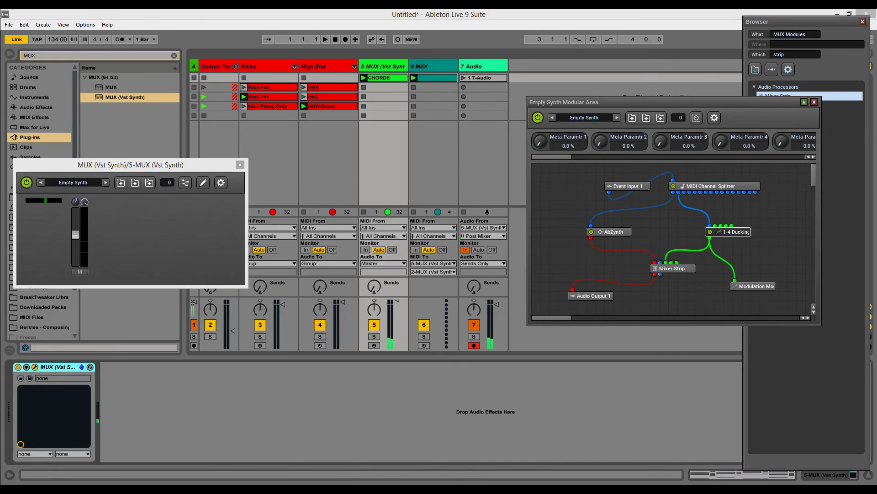
pyautogui.doubleClick(62, 367)
pyautogui.doubleClick(17, 395)
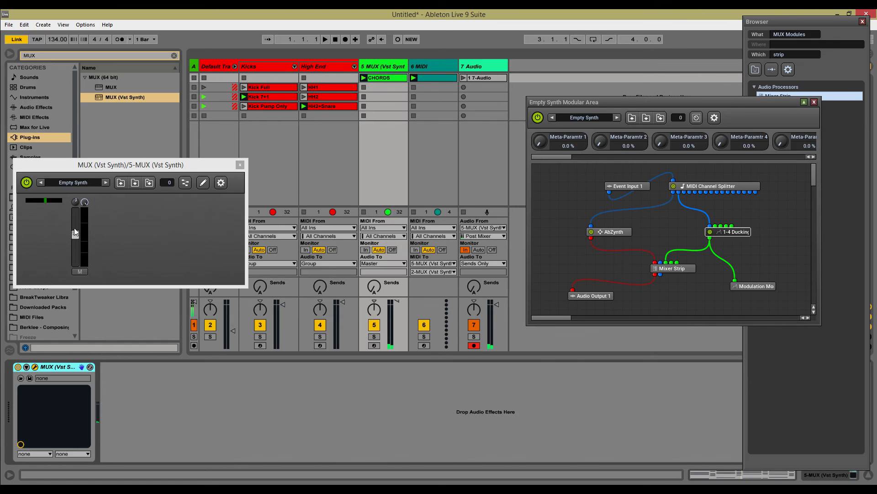
# - Bring the 1-4 Ducking envelope back briefly to review its curve, and examine the connections of AbZynth and the Mixer Strip
pyautogui.moveTo(0, 265); pyautogui.dragTo(383, 234)
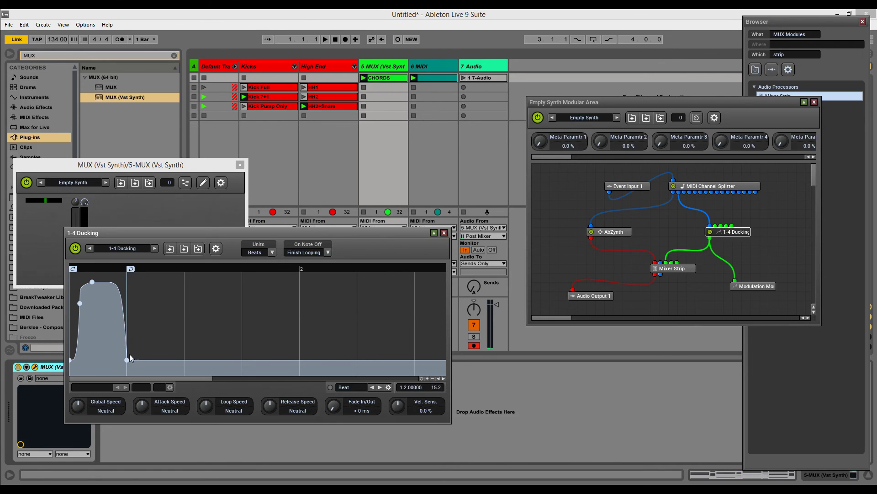
pyautogui.moveTo(297, 233); pyautogui.dragTo(0, 260)
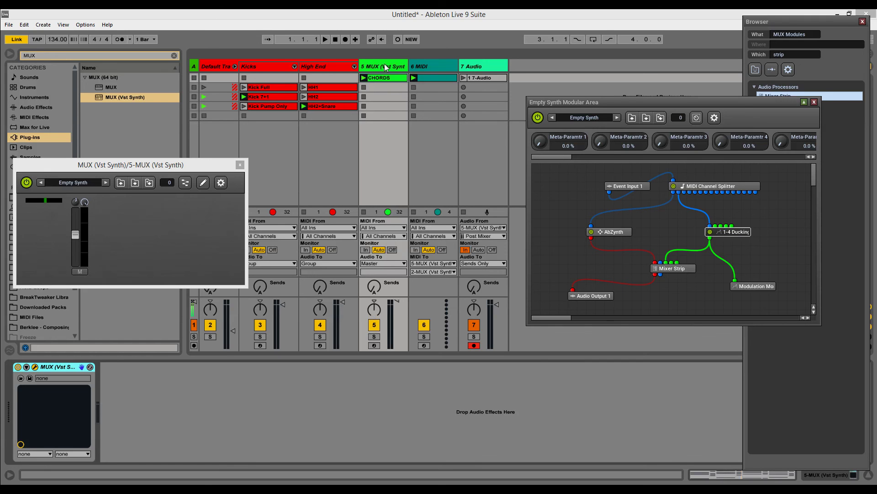
pyautogui.click(600, 235)
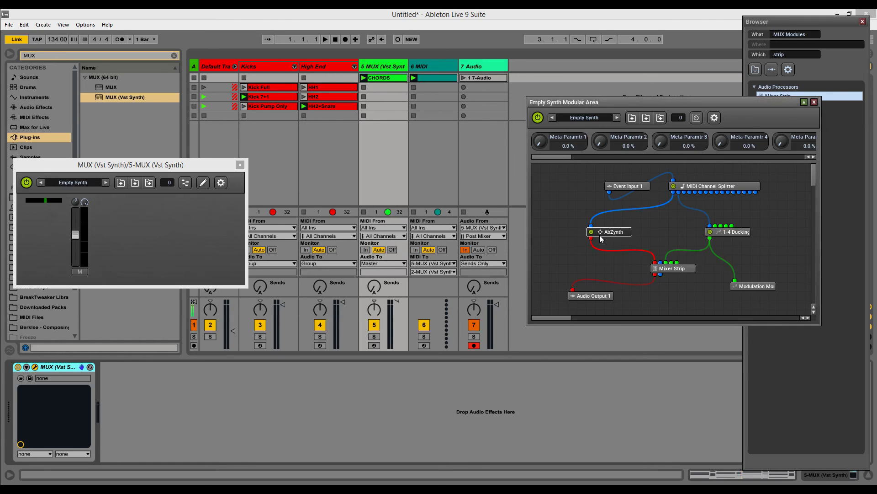
pyautogui.click(669, 269)
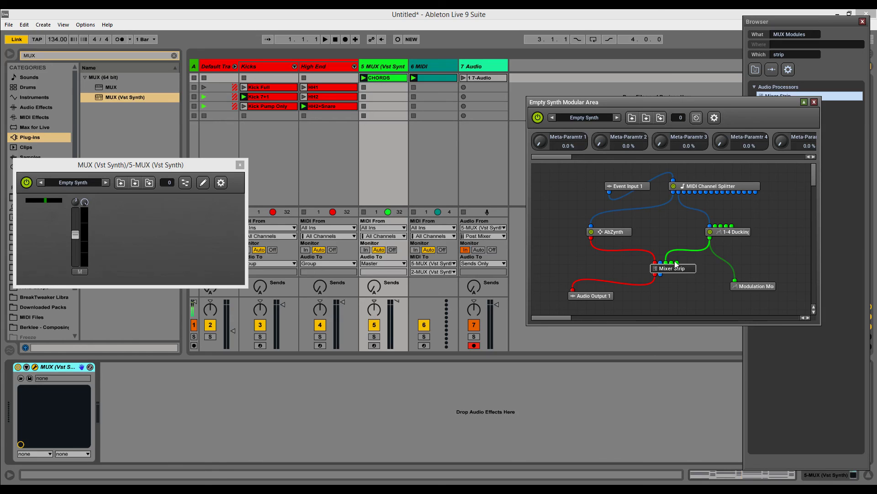
# - Open the 1-4 Ducking module's envelope editor from the modular area to review its looping curve
pyautogui.click(732, 232)
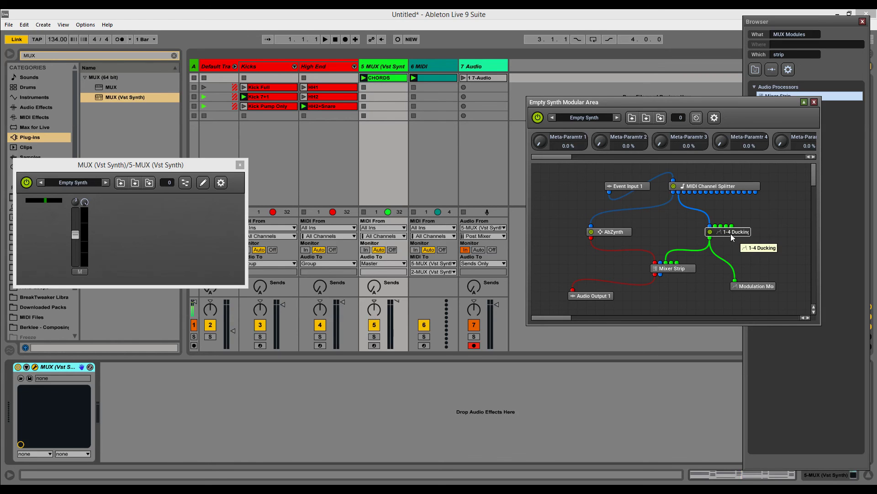
pyautogui.doubleClick(731, 232)
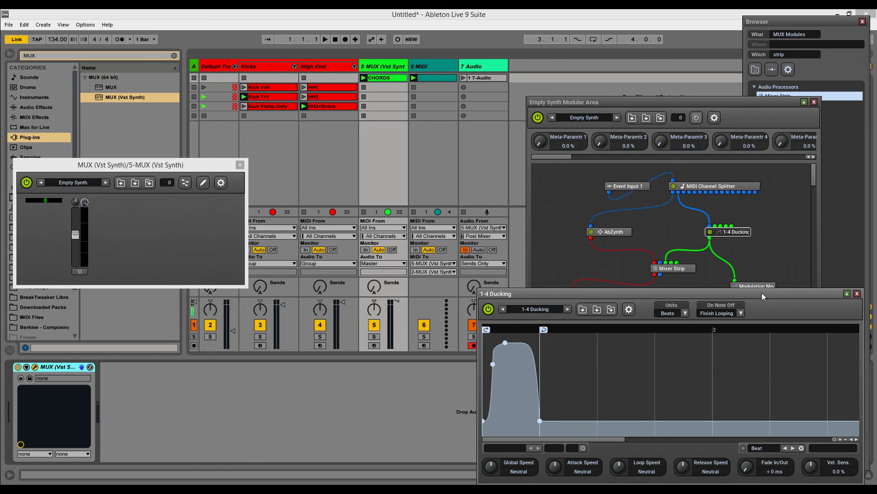
pyautogui.moveTo(761, 293); pyautogui.dragTo(763, 290)
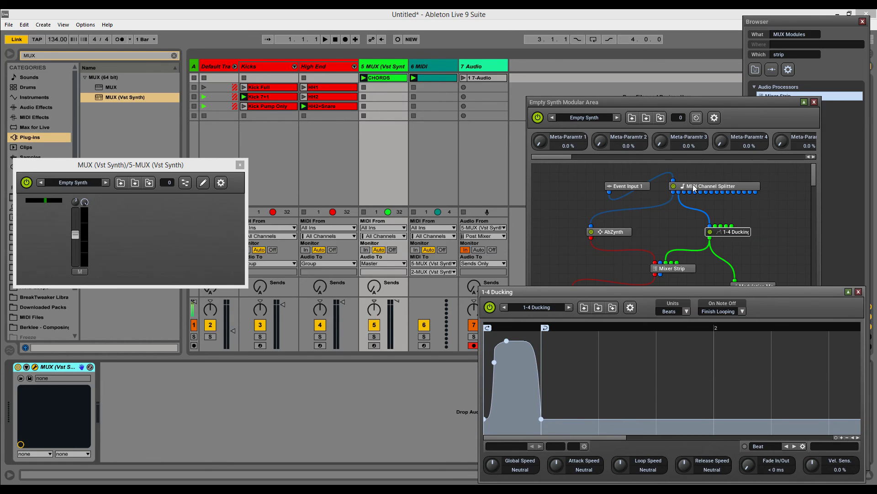
# - Show the notes of the 6 MIDI track's clip and move the 1-4 Ducking window clear of the modular area and the last C3 note
pyautogui.doubleClick(431, 79)
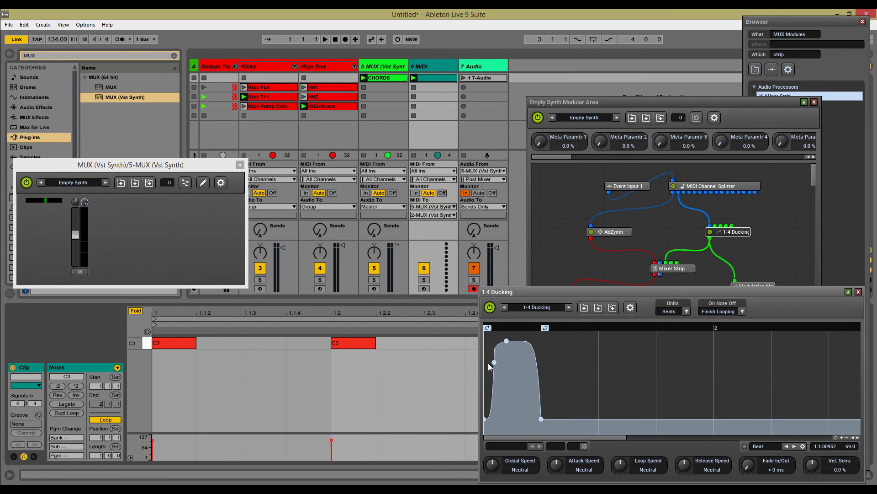
pyautogui.moveTo(681, 289); pyautogui.dragTo(555, 335)
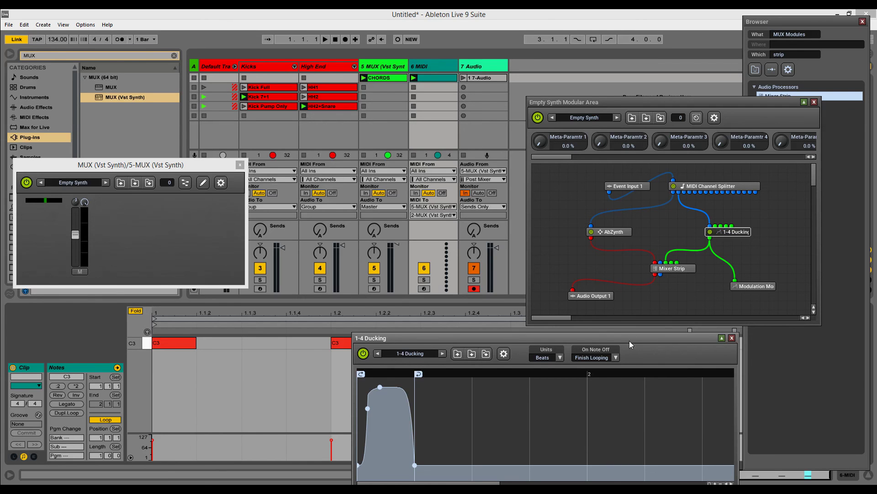
pyautogui.moveTo(622, 339); pyautogui.dragTo(393, 166)
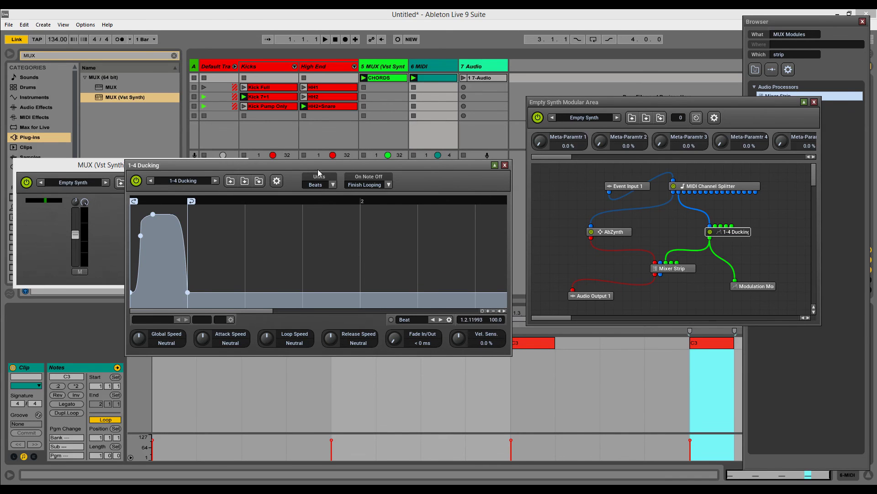
pyautogui.moveTo(330, 163); pyautogui.dragTo(352, 194)
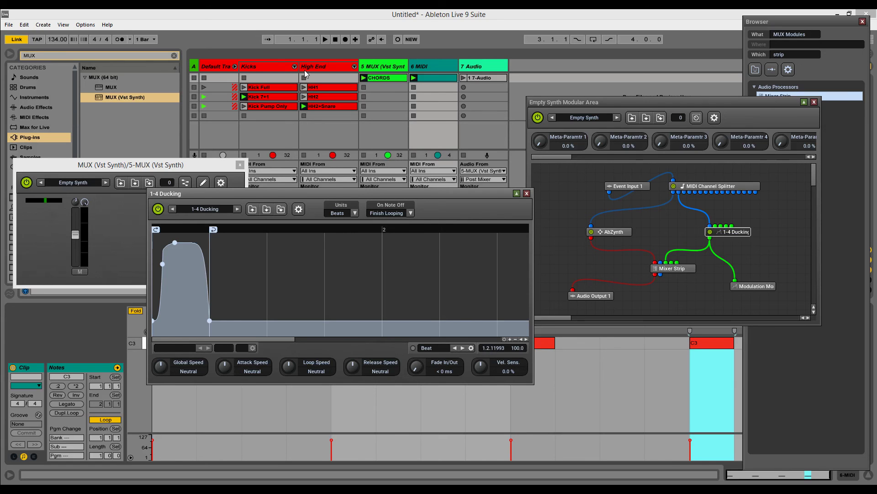